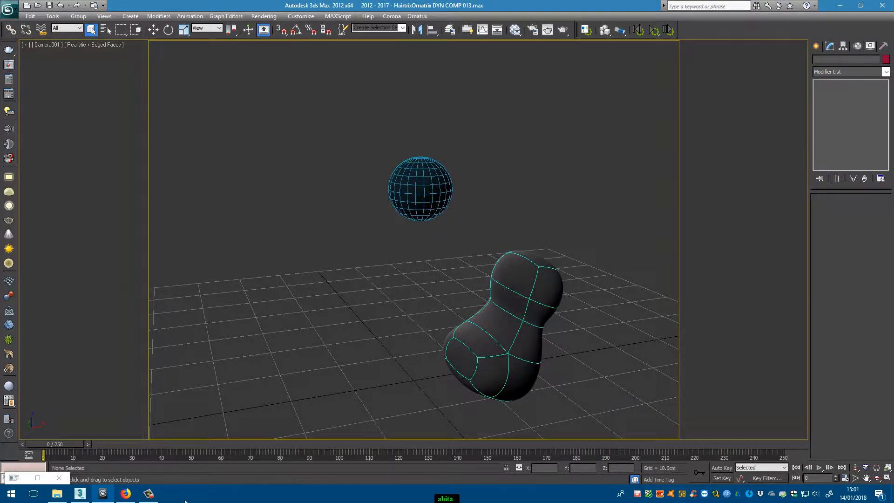
- Scrub the start of the timeline to preview the animation, return to frame 0, and select the blob-shaped mesh
drag(69, 449, 102, 443)
drag(101, 406, 43, 410)
click(481, 336)
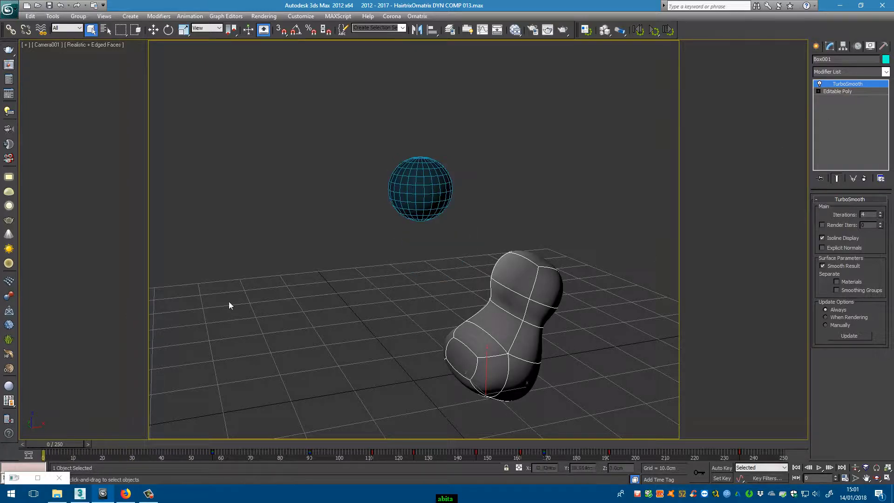
- Add the furfx atmospheric effect to the environment with the sphere selected, and delete the accompanying hairfx Renderer effect
click(414, 189)
key(8)
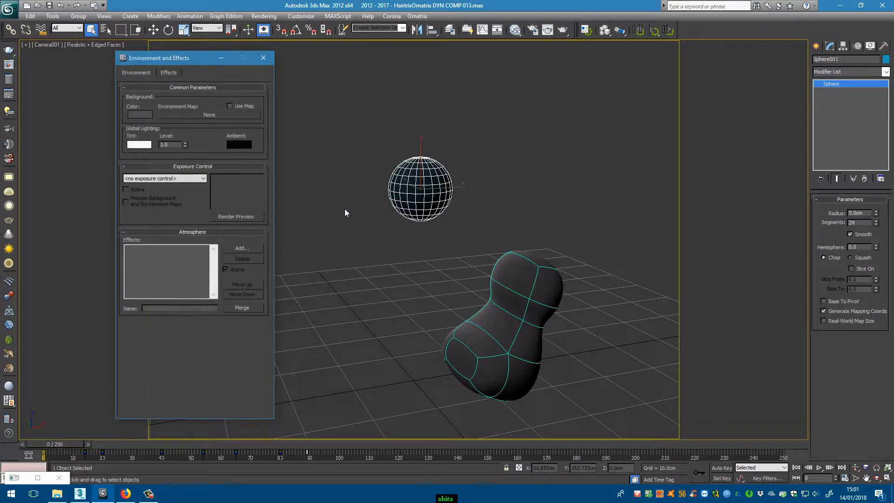
drag(193, 57, 226, 56)
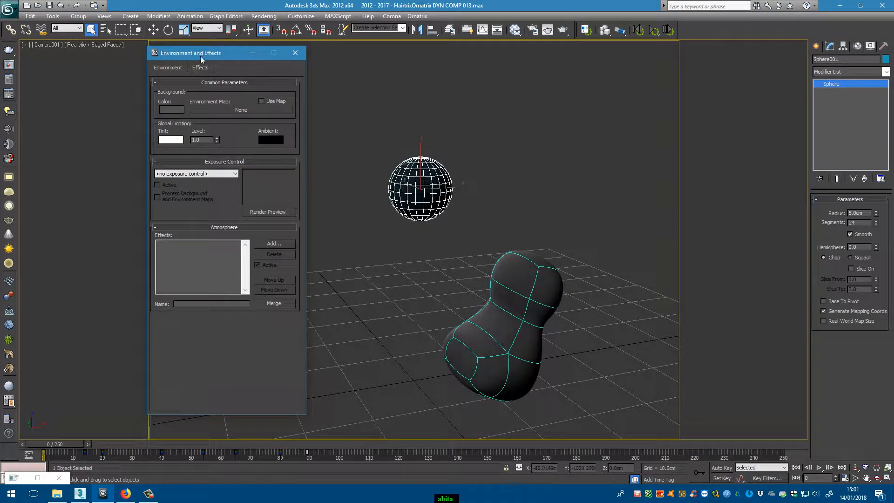
click(274, 244)
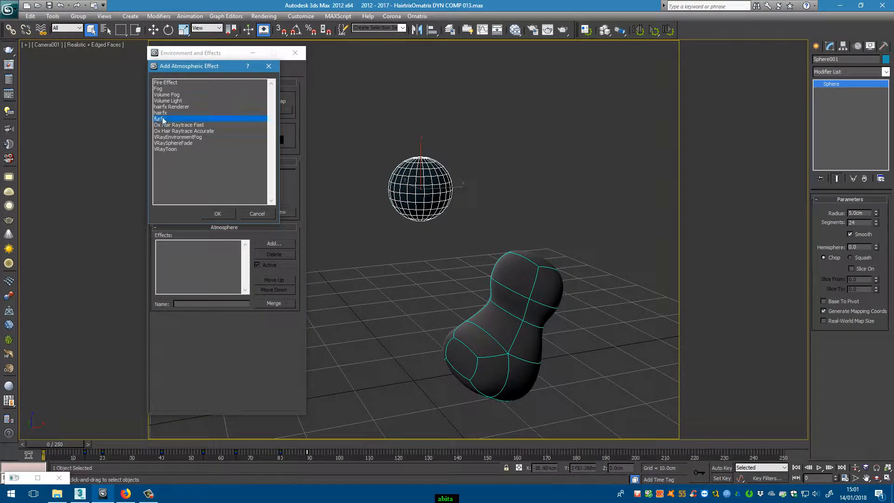
click(217, 214)
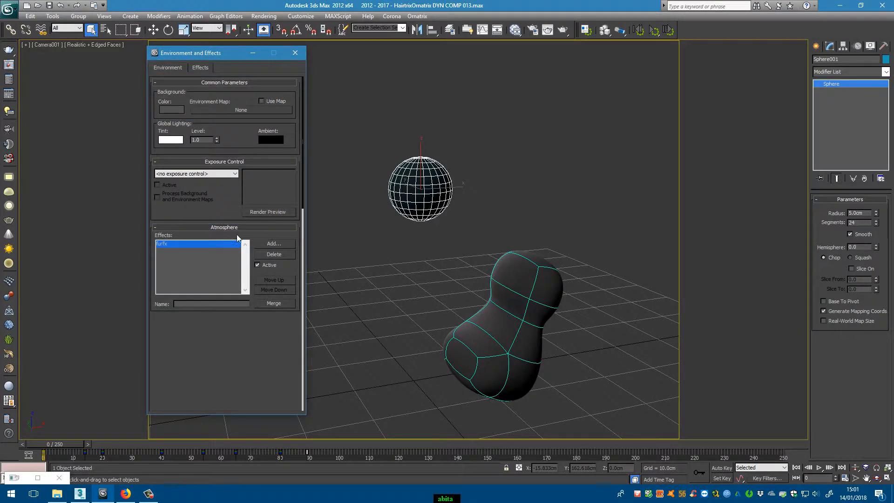
click(188, 251)
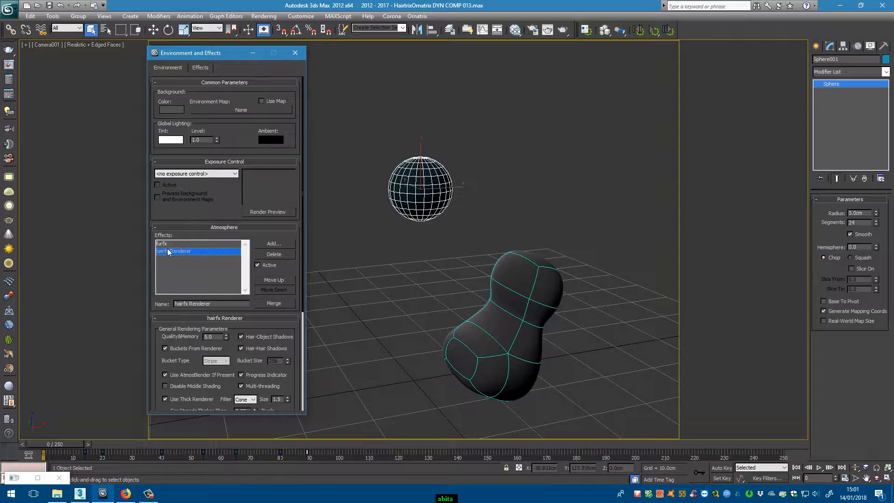
click(274, 254)
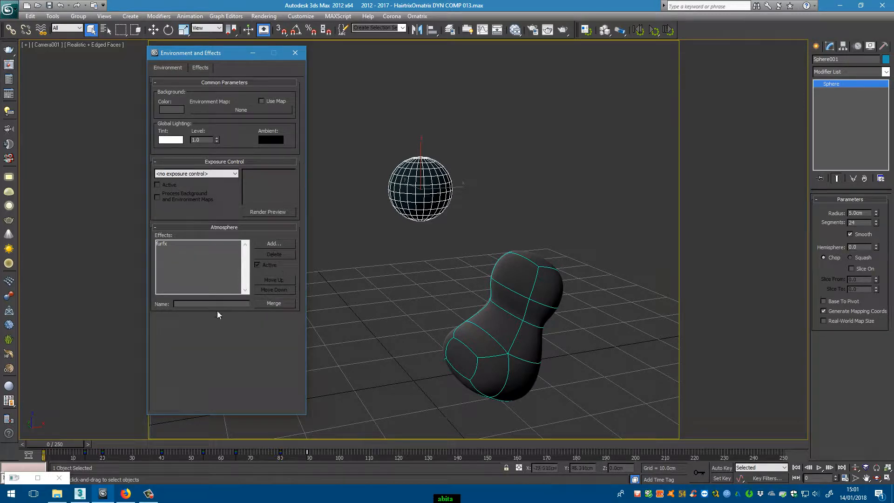
- Assign the sphere as the emitter of the furfx effect
click(161, 245)
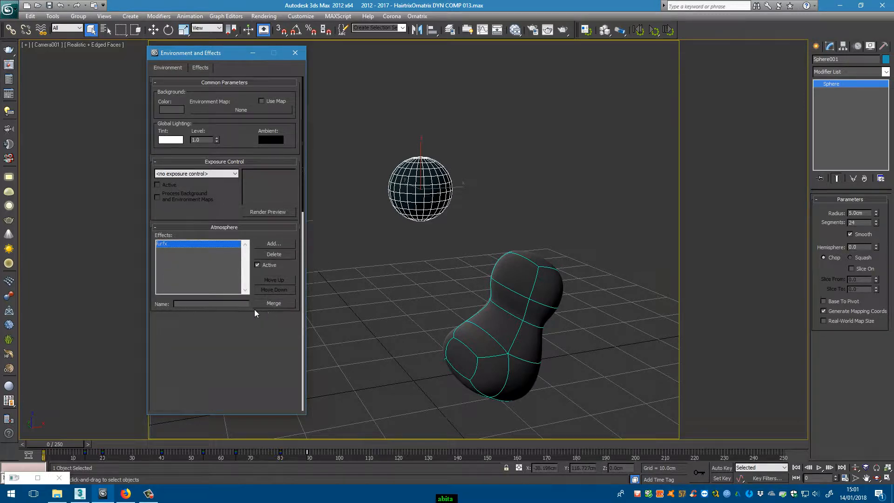
scroll(252, 292, down, 5)
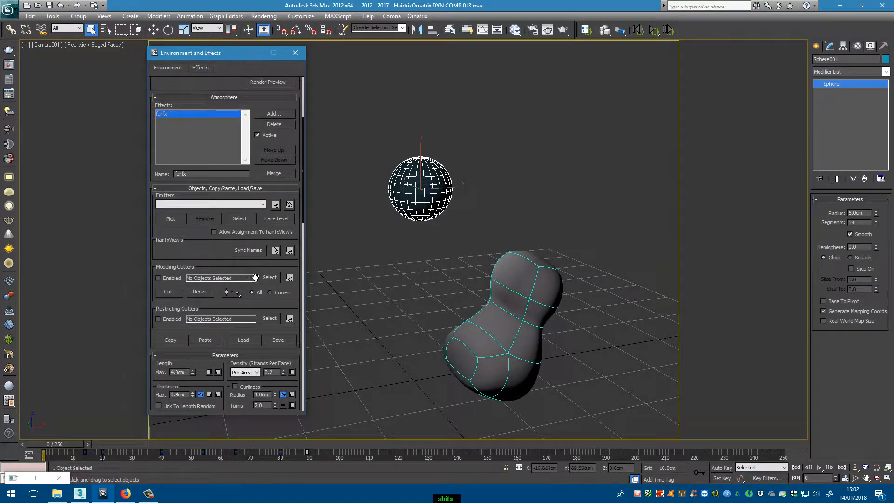
click(171, 219)
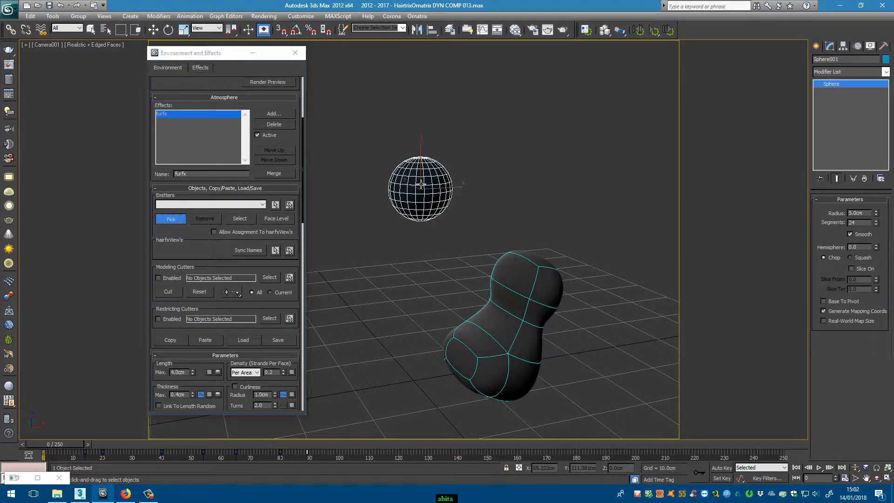
click(418, 184)
click(181, 218)
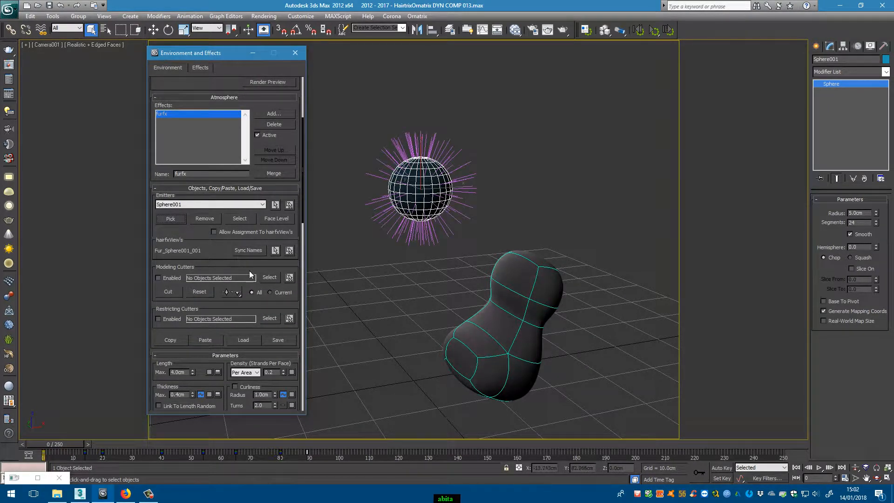
- Set the fur's maximum length to 13 cm and its vertex randomness to 0.2
scroll(239, 266, down, 4)
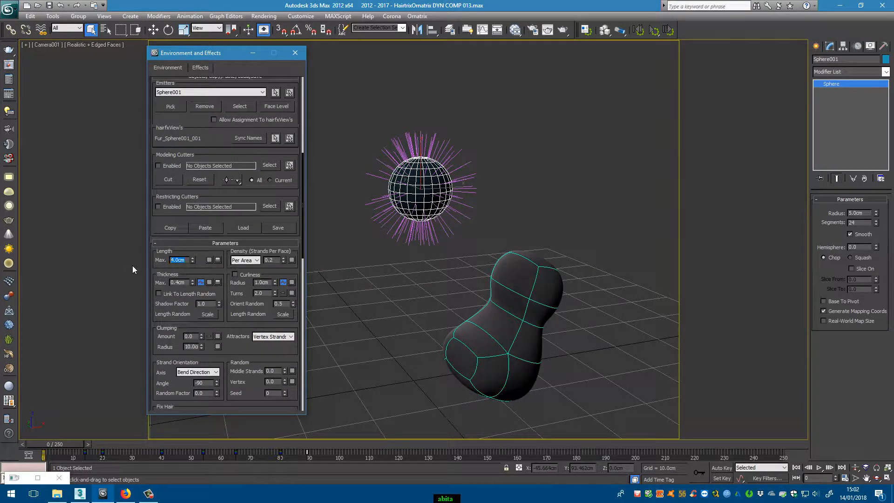
key(Return)
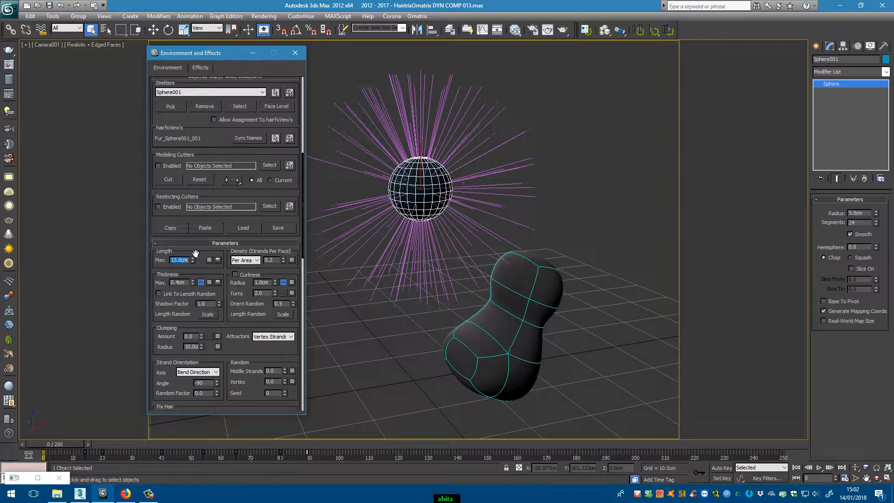
scroll(211, 272, down, 5)
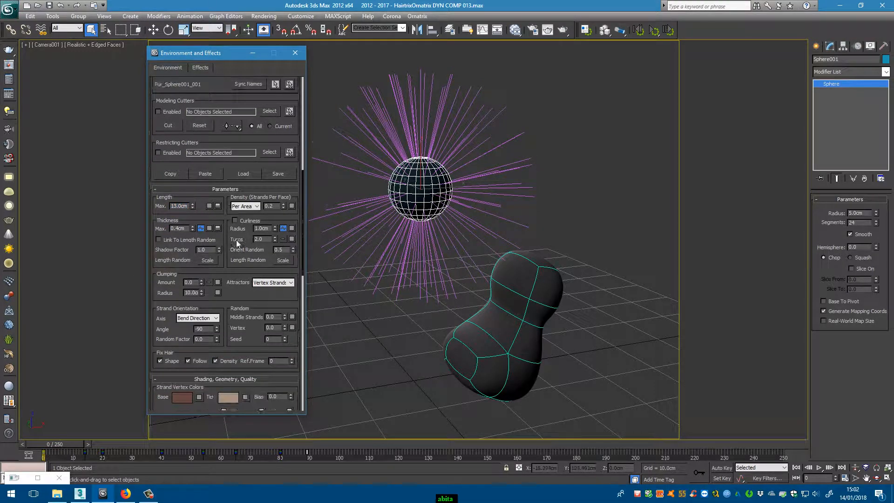
mouse_move(286, 248)
mouse_down()
mouse_move(288, 206)
mouse_move(291, 269)
mouse_move(286, 235)
mouse_move(285, 252)
mouse_up()
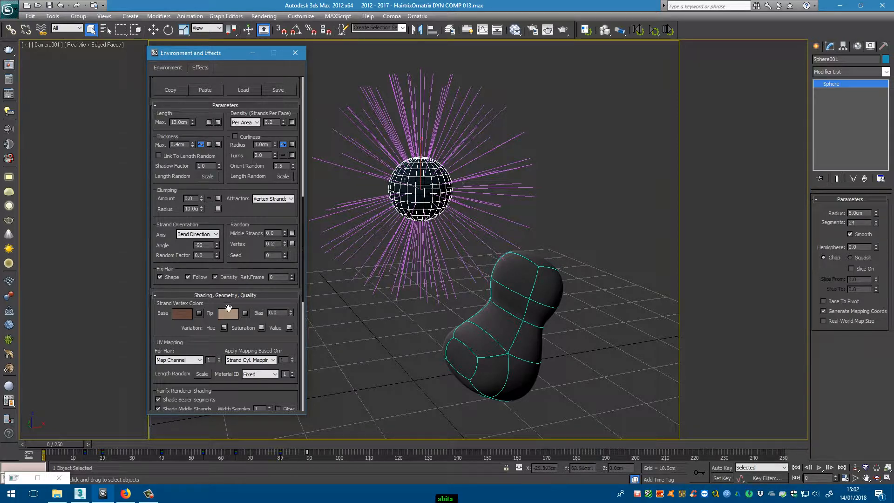
- Set the fur's viewport density to 100, and collapse all effect settings except Dynamics
scroll(183, 335, down, 5)
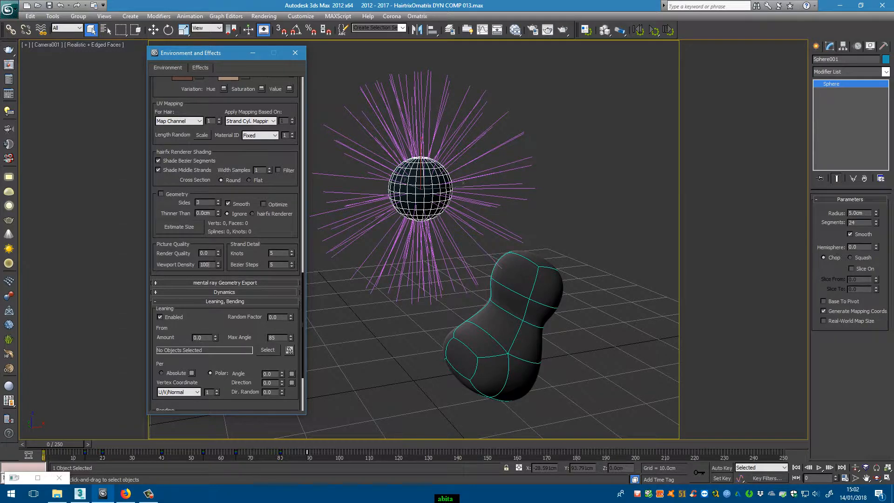
key(Return)
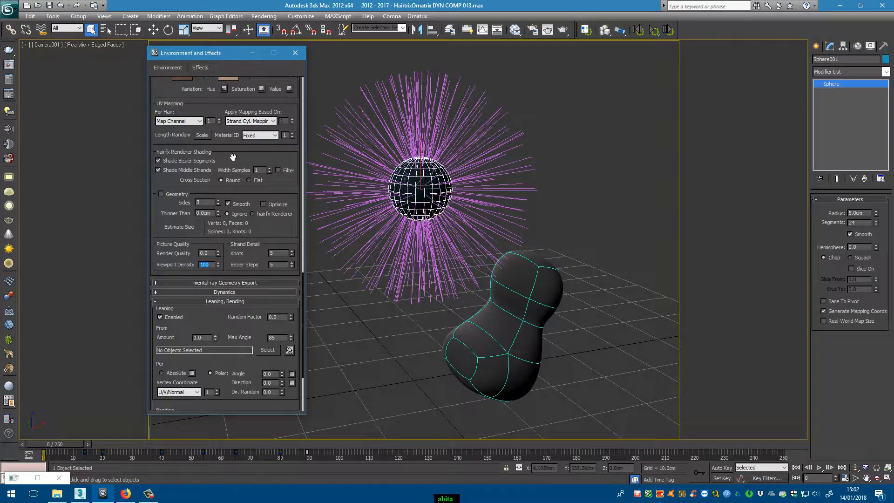
scroll(246, 279, up, 5)
right_click(243, 201)
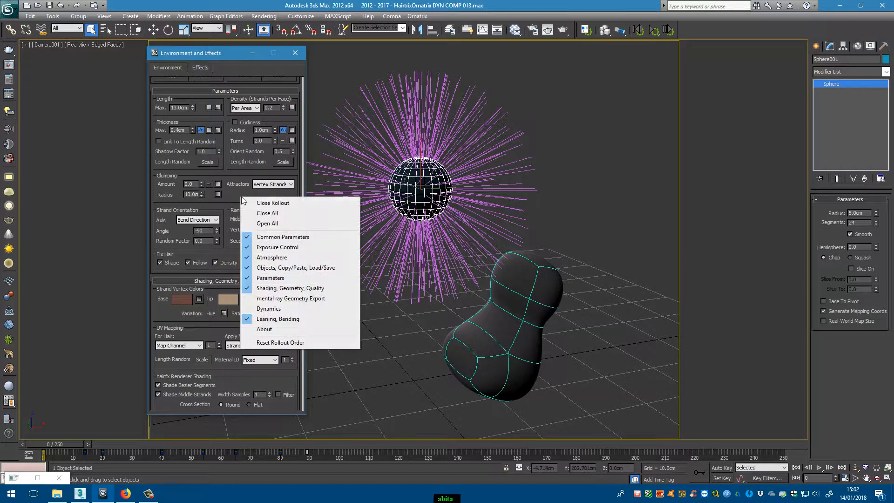
click(293, 213)
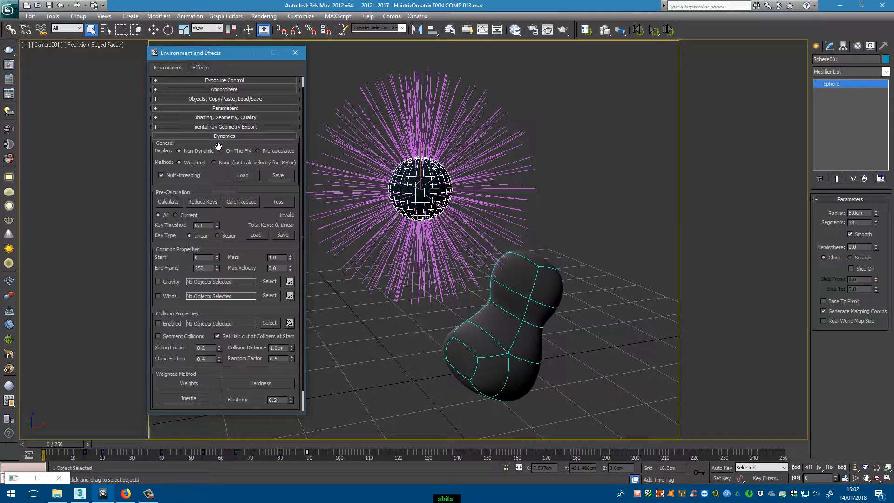
click(219, 148)
- Add the Ox Edit Guides modifier to the fur object around the sphere
click(497, 219)
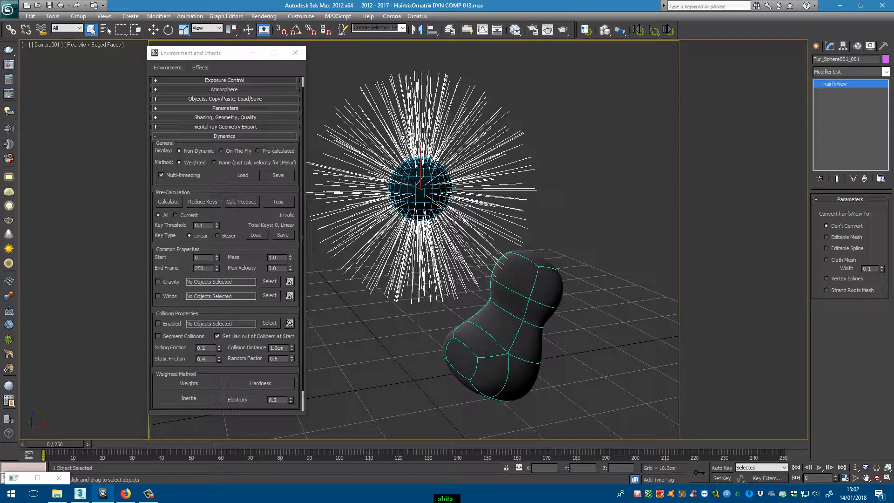
click(887, 73)
scroll(879, 271, down, 20)
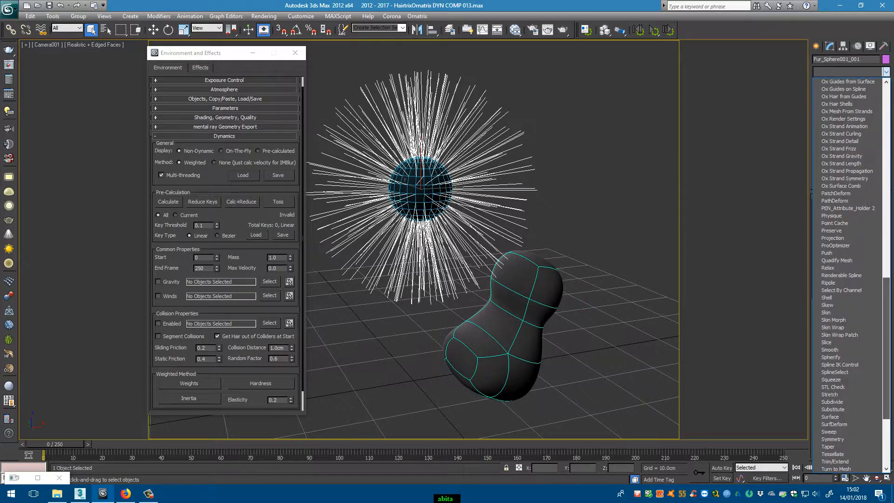
scroll(878, 271, up, 5)
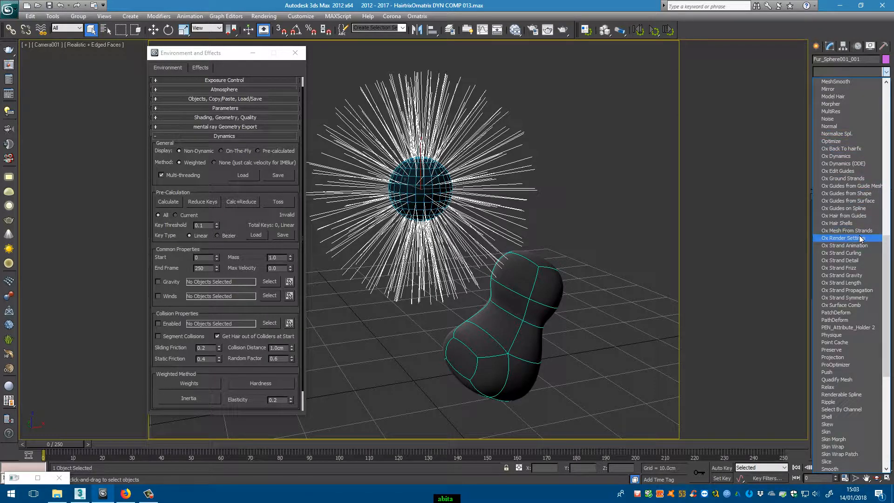
click(863, 171)
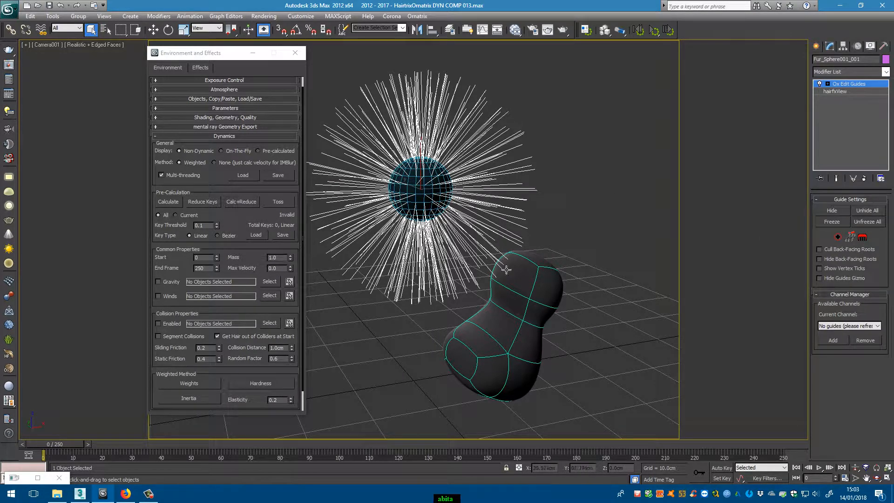
- Add the Ox Render Settings modifier to the fur, and insert Ox Hair from Guides between it and Ox Edit Guides
click(886, 72)
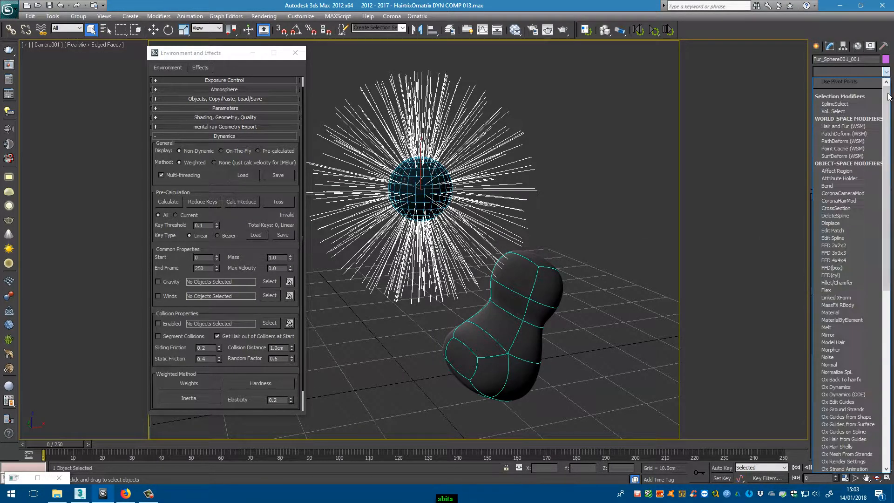
scroll(847, 275, down, 10)
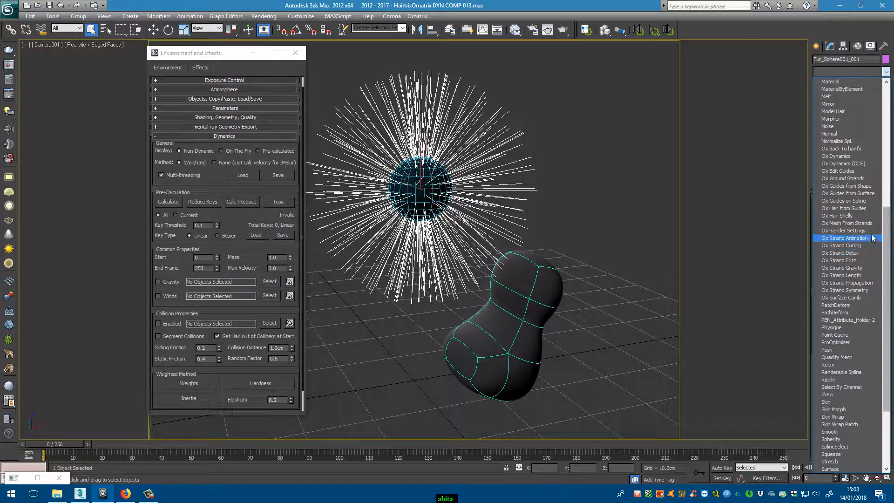
click(847, 230)
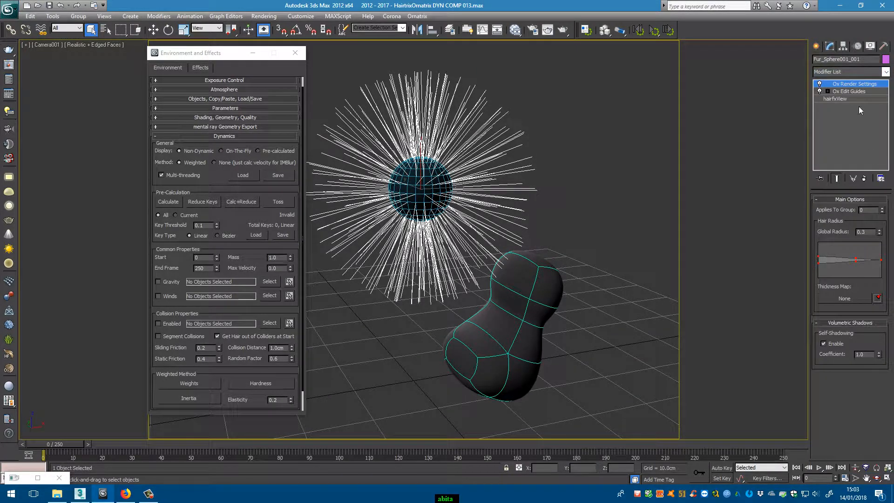
click(886, 72)
scroll(852, 279, down, 10)
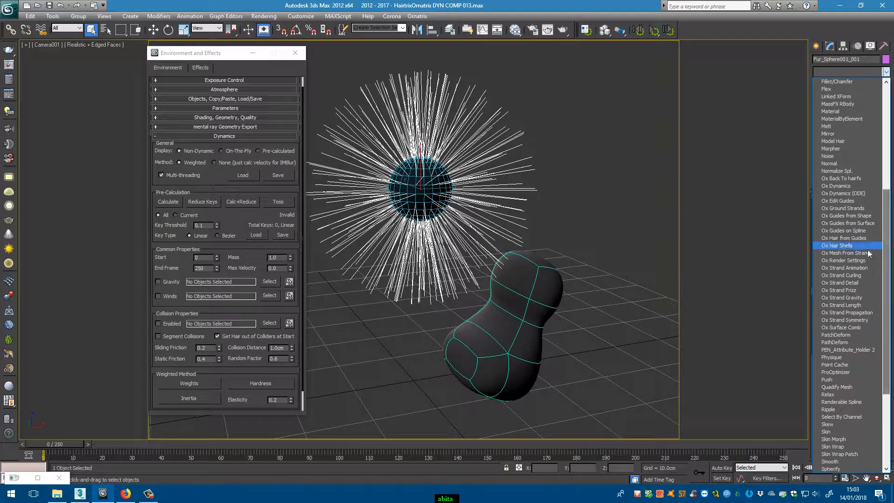
click(844, 238)
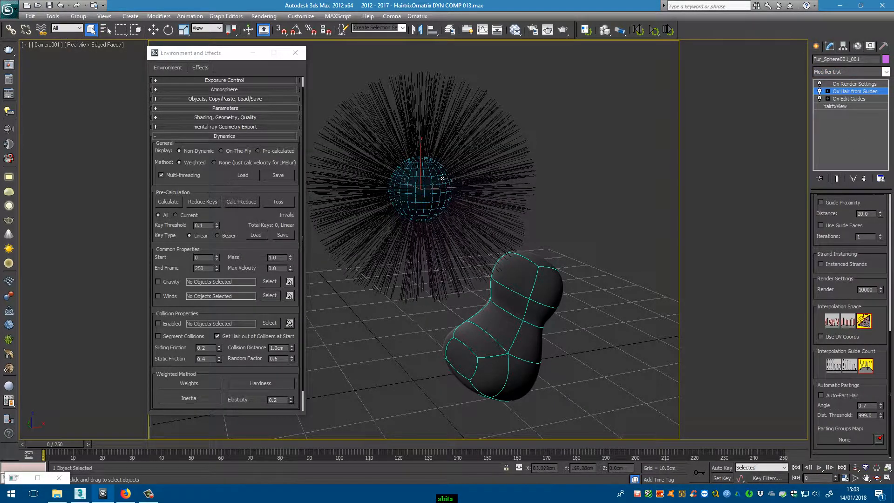
- Add the VRayOrnatrixMod modifier above Ox Render Settings on the fur
click(872, 84)
click(886, 71)
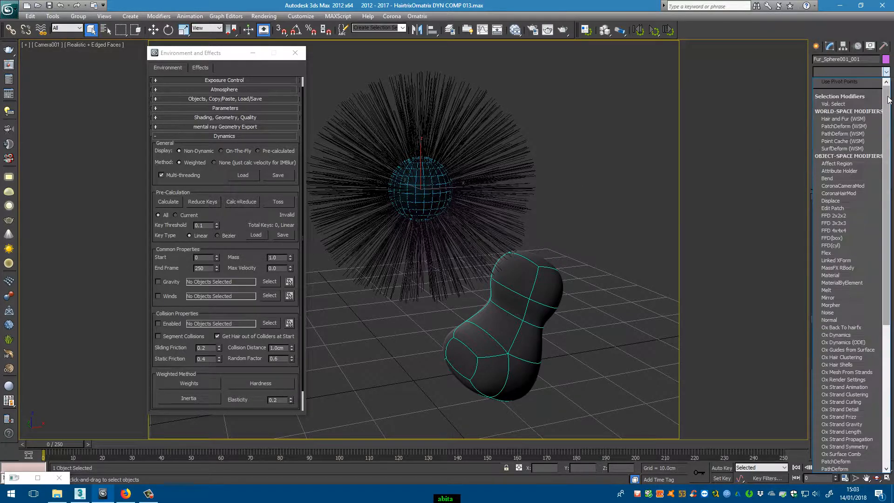
click(872, 17)
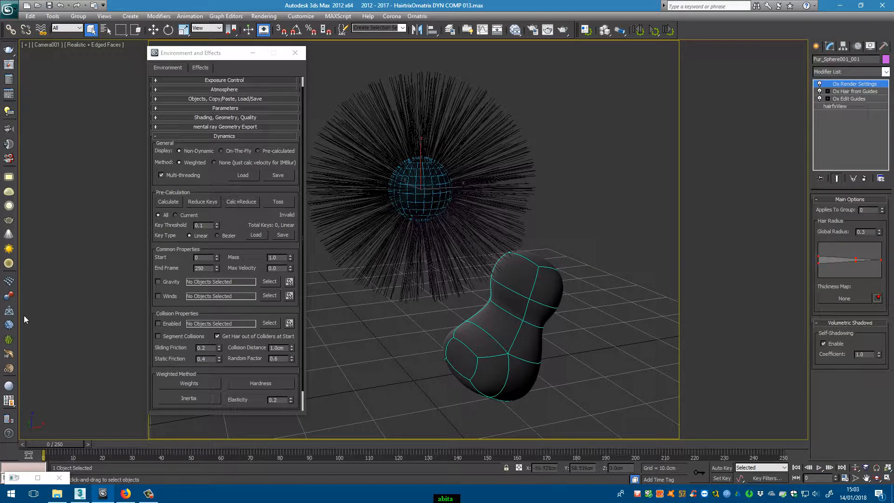
click(9, 368)
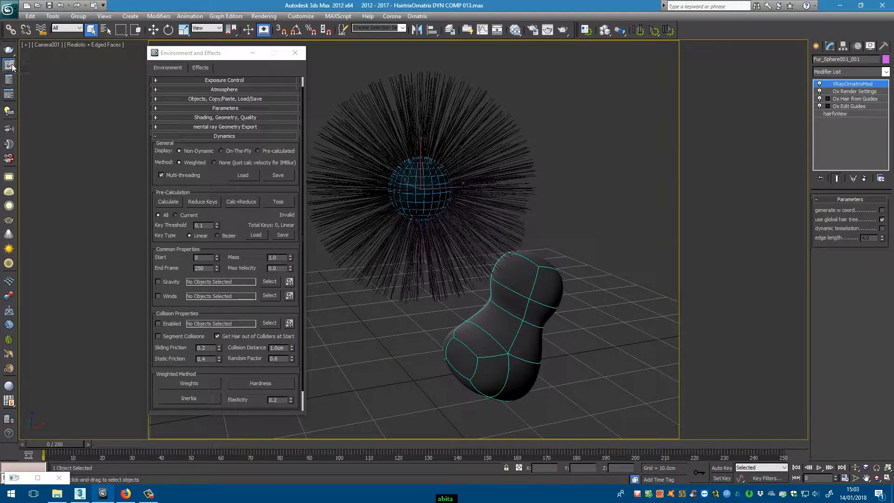
- Test-render the camera view in the V-Ray frame buffer, stop the region render, and rerender the full frame without the region
key(shift+q)
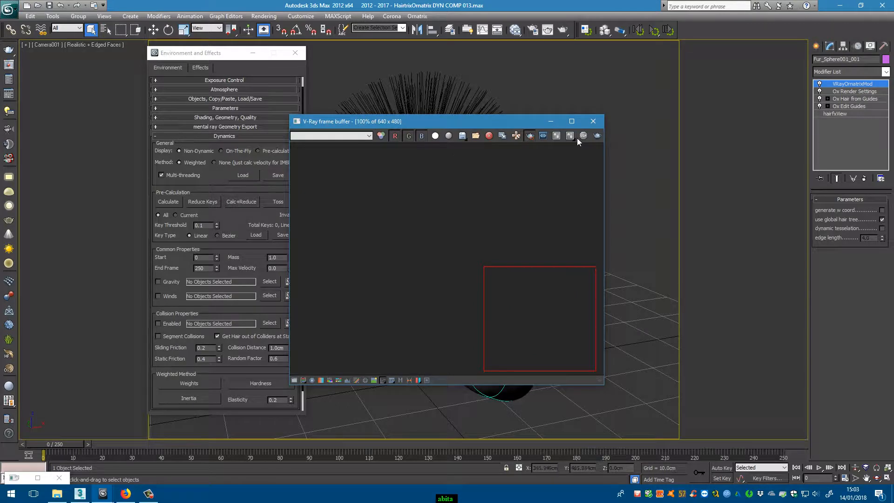
click(598, 137)
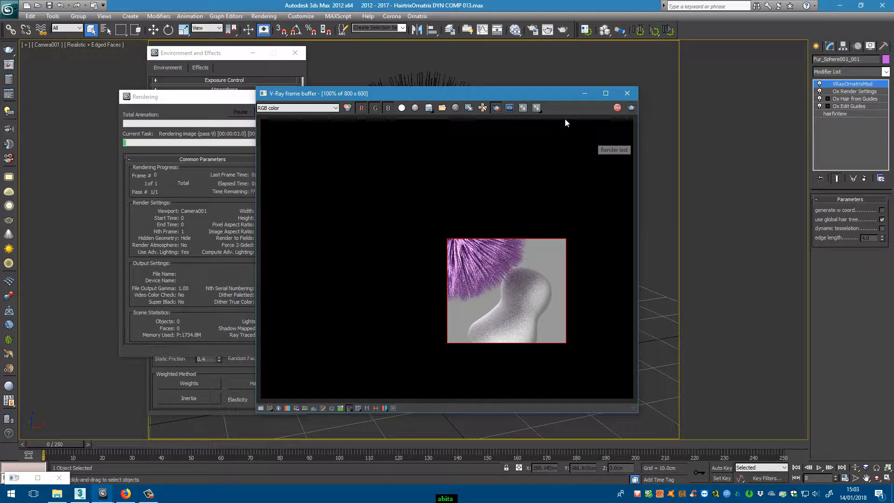
click(620, 109)
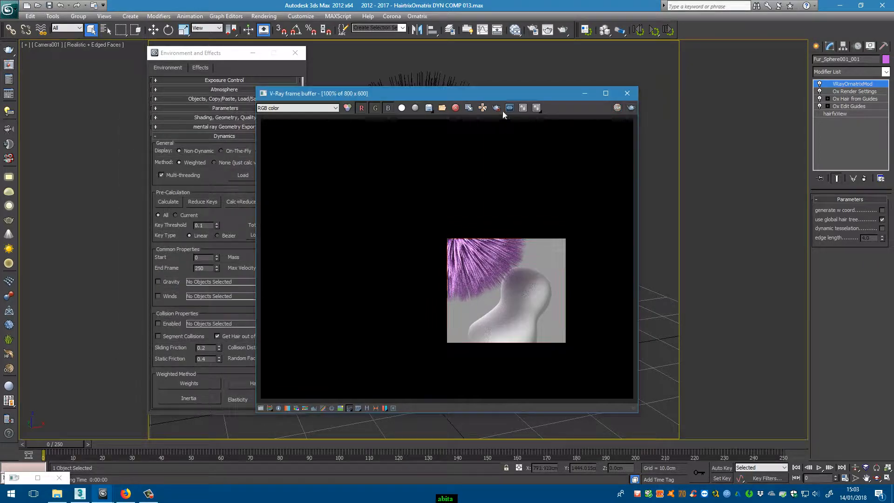
click(632, 108)
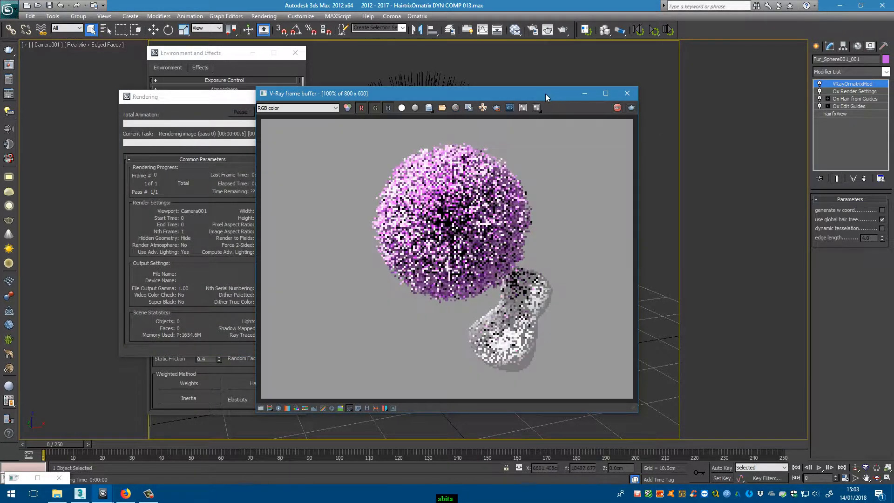
- Examine the purple fur render up close in the V-Ray frame buffer, and stop the render
drag(542, 94, 669, 94)
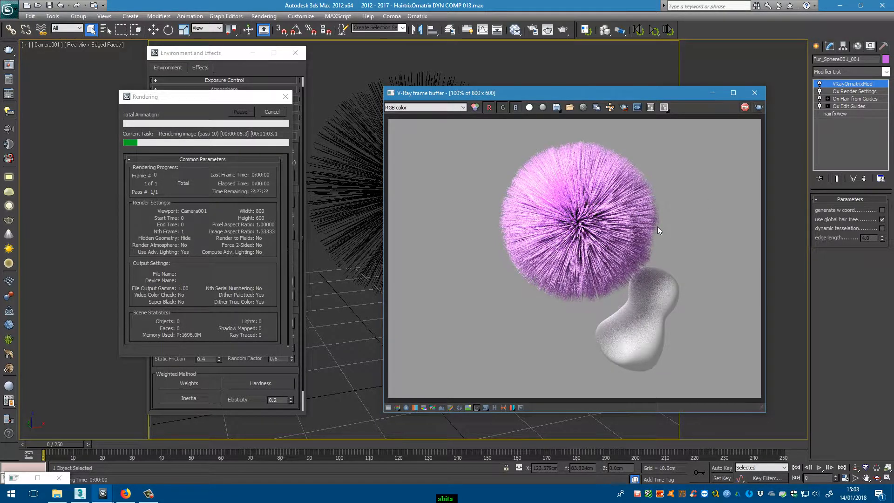
scroll(657, 226, up, 2)
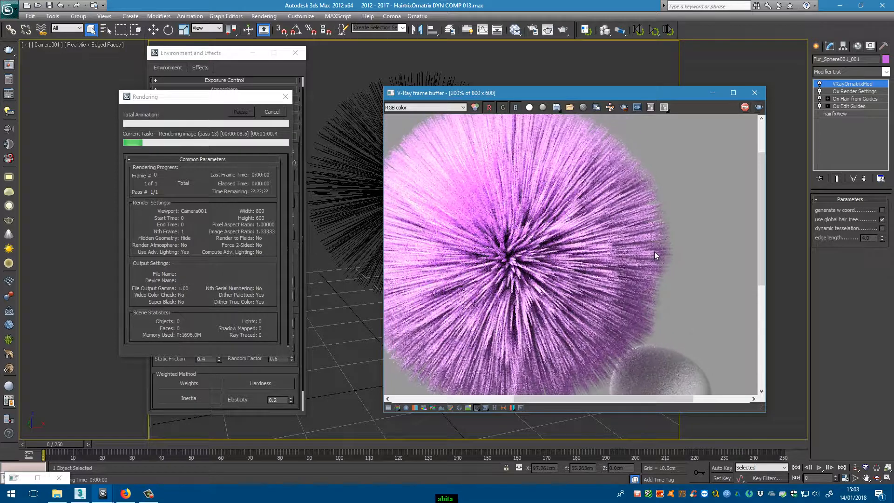
scroll(657, 224, down, 2)
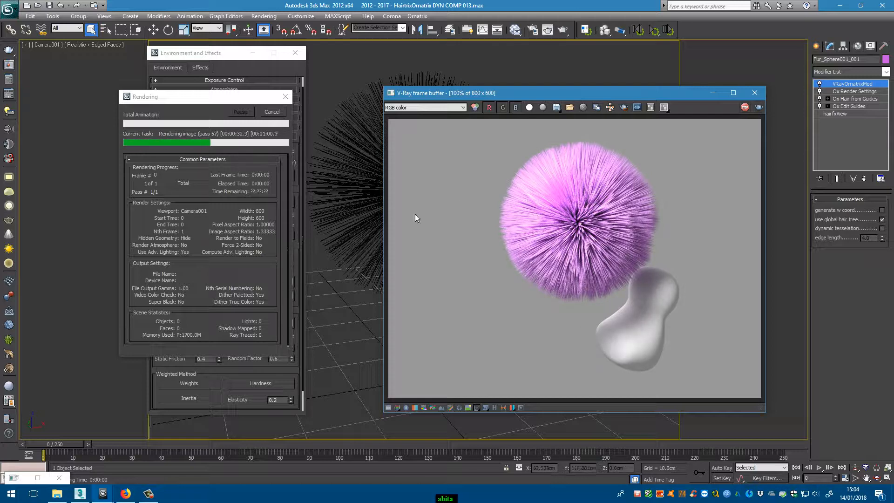
click(272, 112)
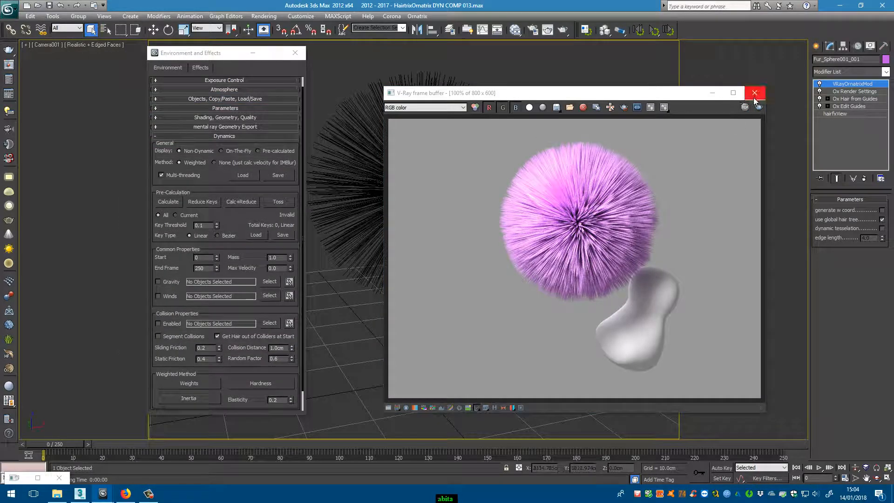
- Assign the blue VRayHairMtl from the Slate Material Editor to the fur around the sphere
click(515, 30)
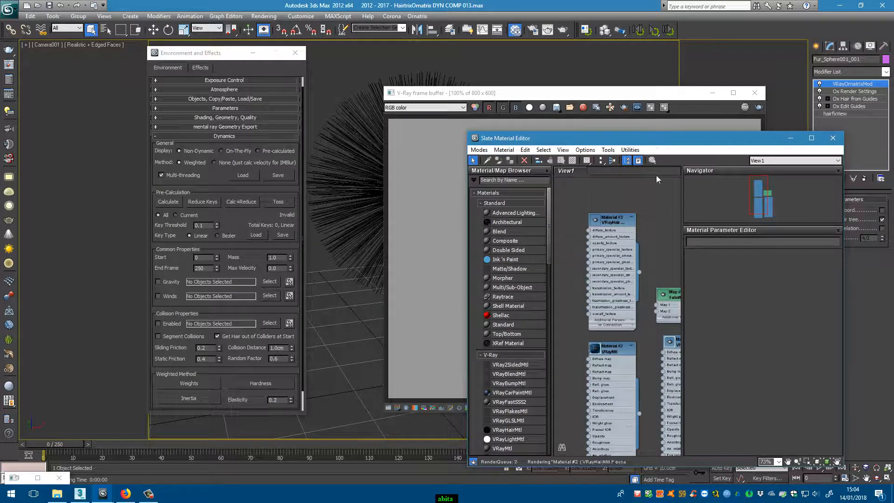
middle_drag(652, 240, 624, 255)
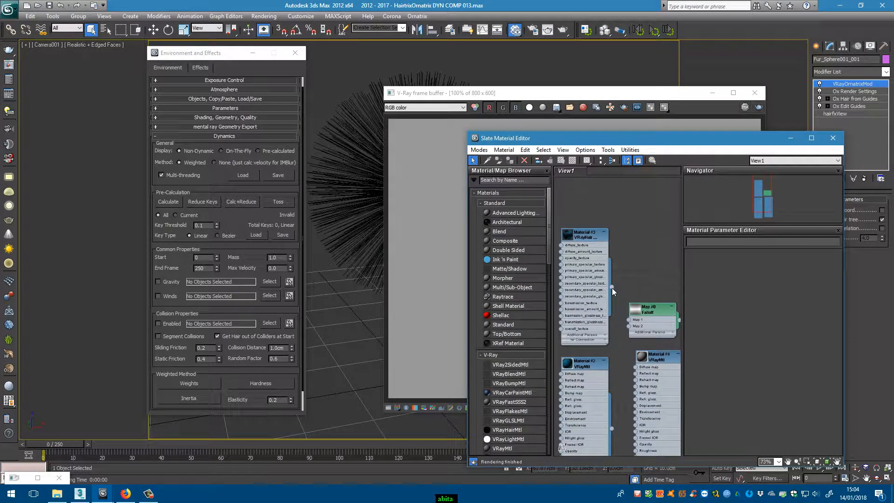
drag(612, 288, 364, 180)
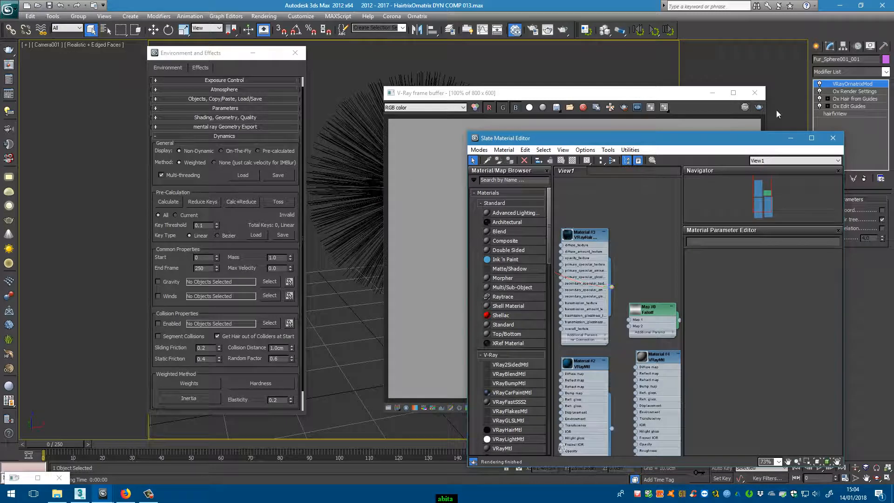
- Test-render the fur with its new hair material, stop the render, and clear the material editor and frame buffer from the viewport
click(758, 107)
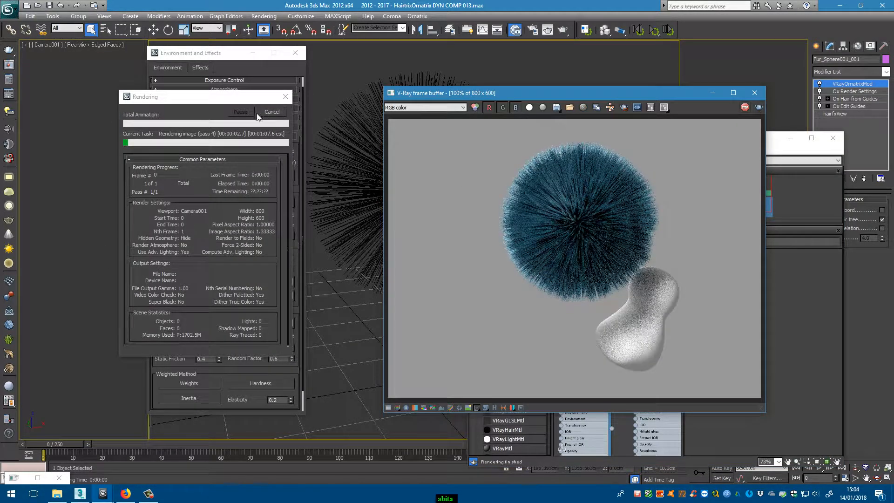
click(270, 112)
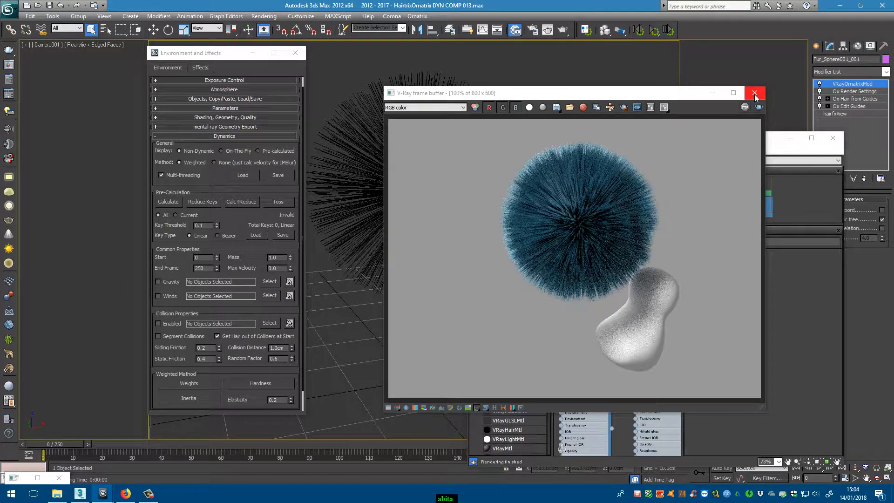
click(833, 137)
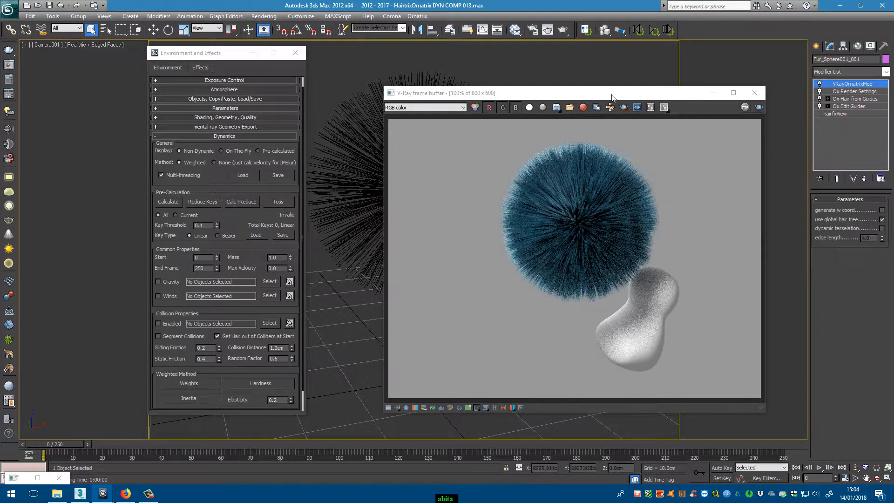
drag(585, 92, 893, 122)
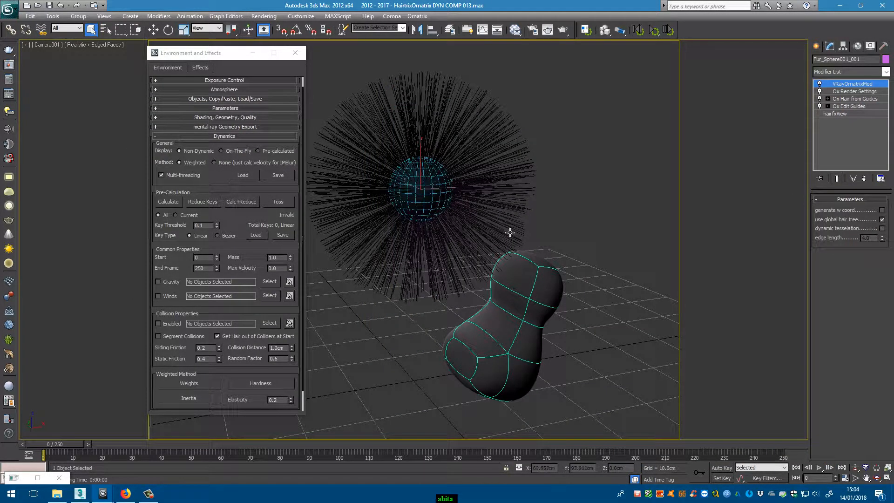
- Show the fur at the Ox Edit Guides level, switch its dynamics display to Pre-calculated, and calculate the dynamics
click(862, 107)
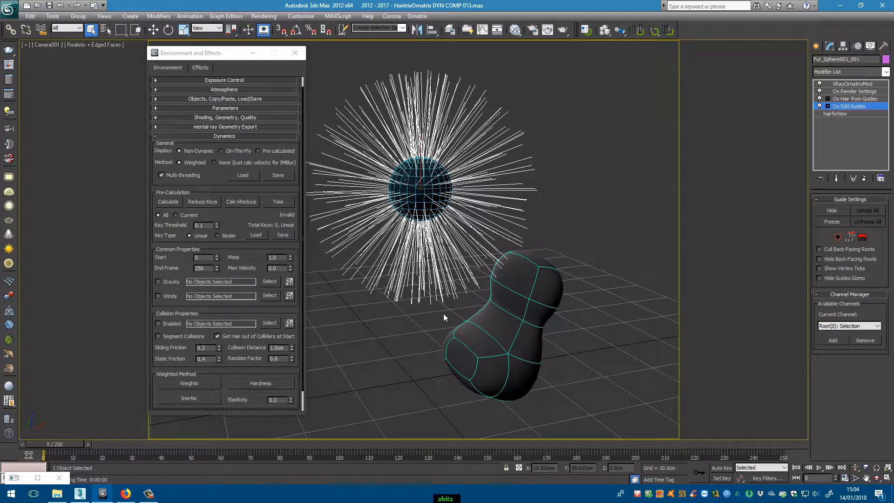
click(272, 153)
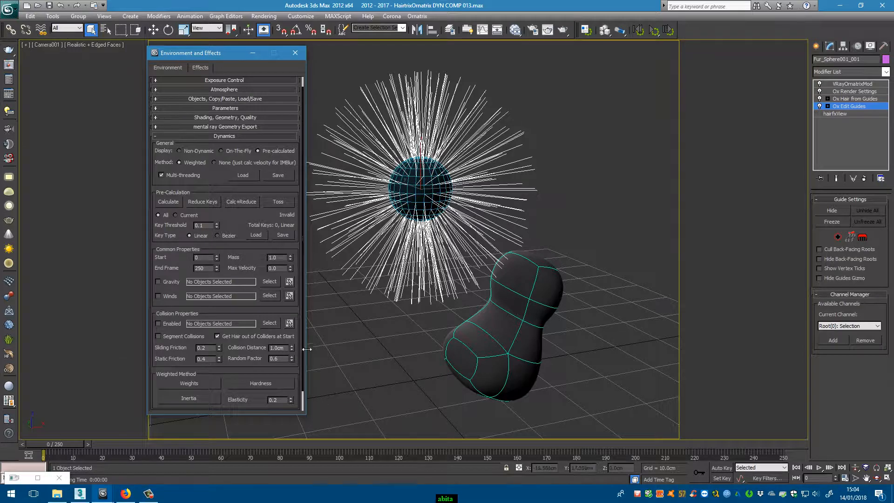
click(171, 204)
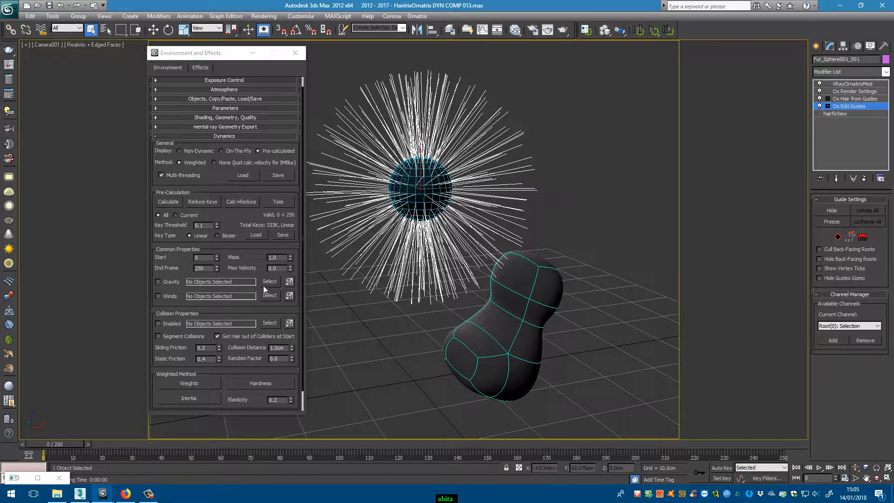
- Play the animation to check the calculated guide movement, and return to frame 0
click(820, 468)
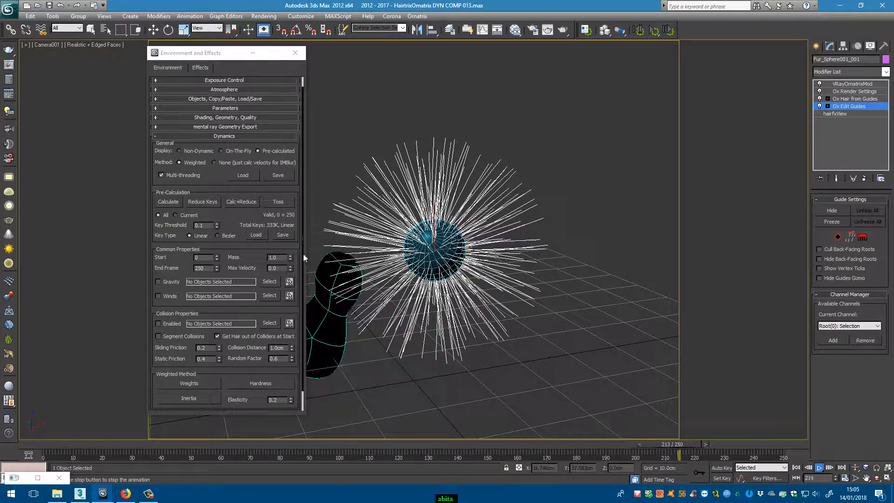
key(Escape)
drag(719, 441, 47, 444)
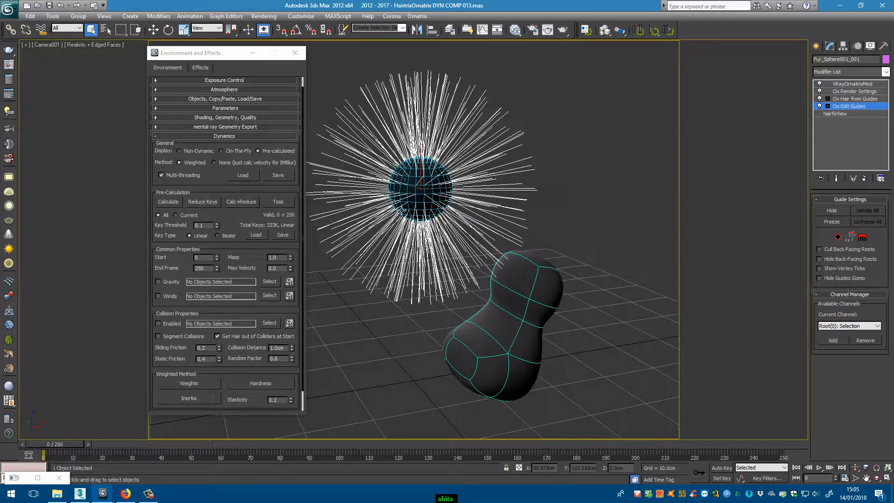
mouse_move(71, 443)
mouse_down()
mouse_move(259, 443)
mouse_move(66, 439)
mouse_up()
- Enable hair collisions with Box001, including segment collisions, with a collision distance of 0.5 cm and a random factor of 0.2
click(159, 323)
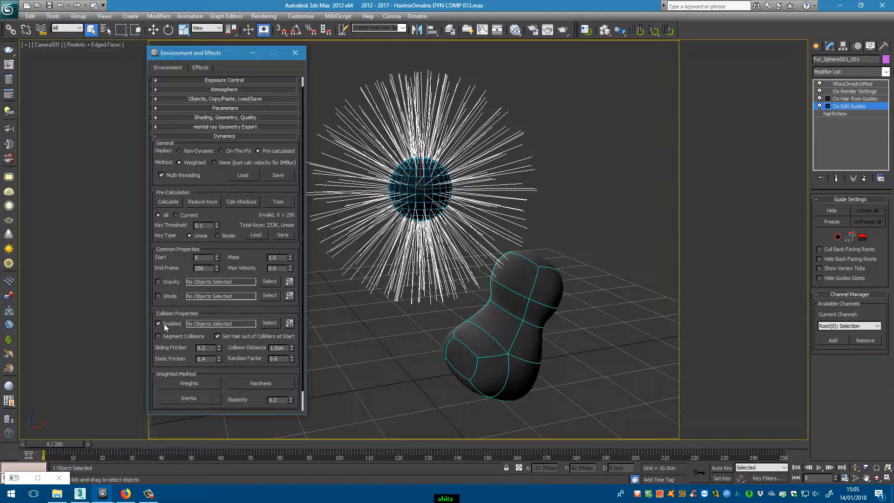
click(270, 323)
click(102, 113)
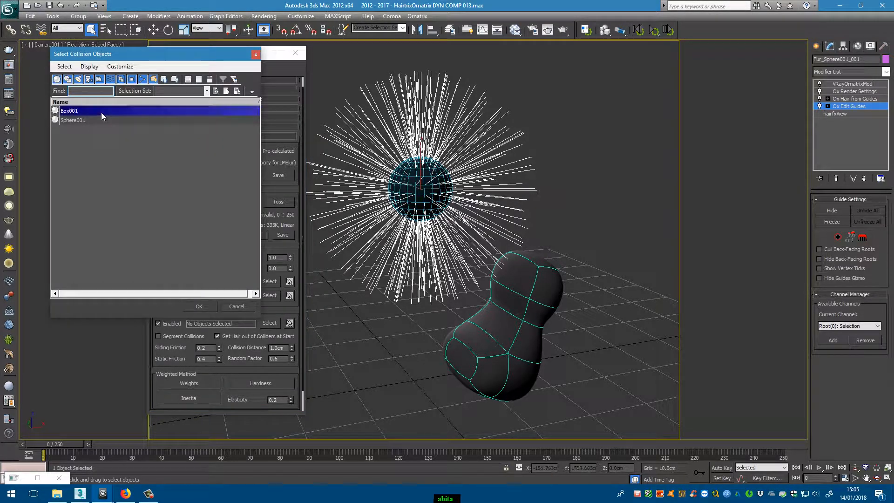
double_click(102, 113)
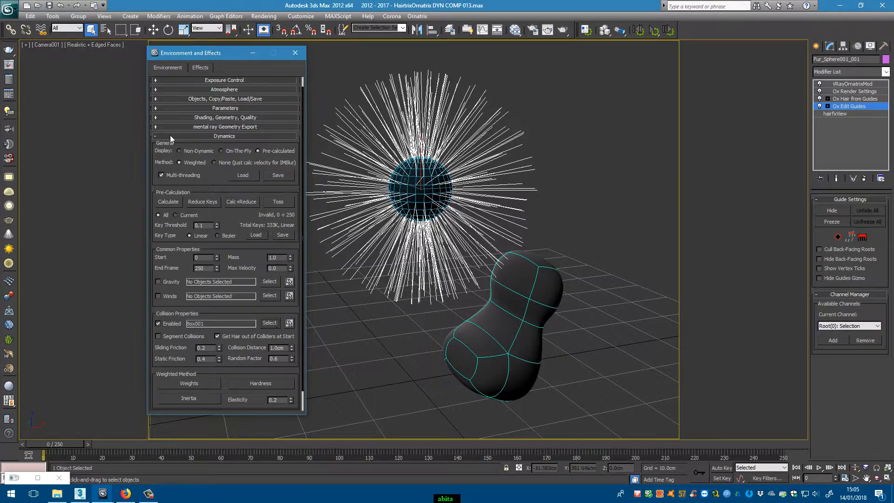
click(184, 336)
click(283, 359)
- Toss the pre-calculated dynamics and recalculate them with the collision settings
click(286, 202)
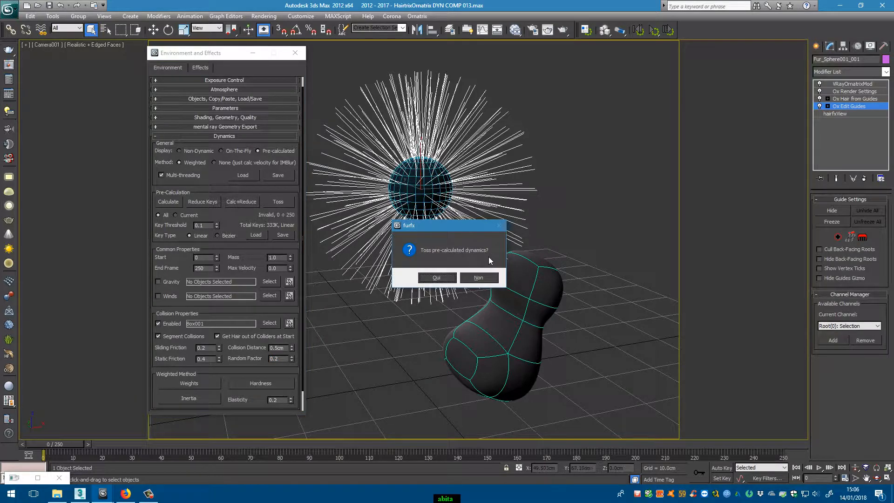
click(437, 278)
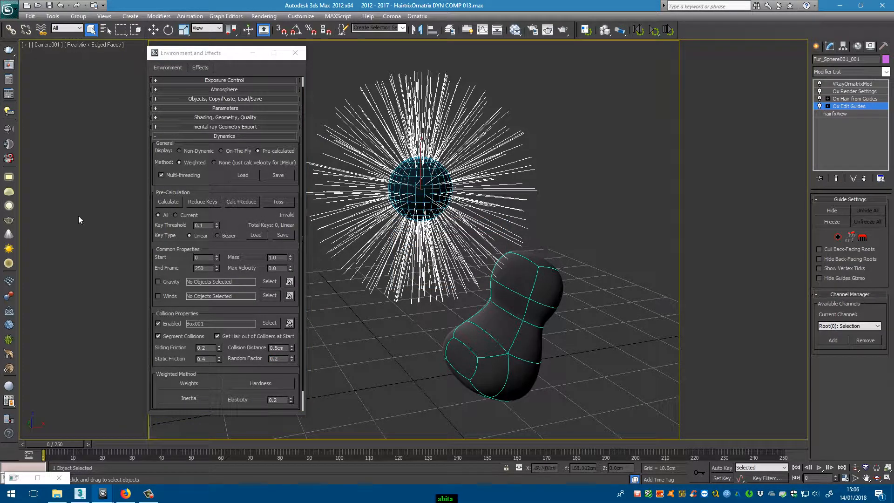
click(166, 202)
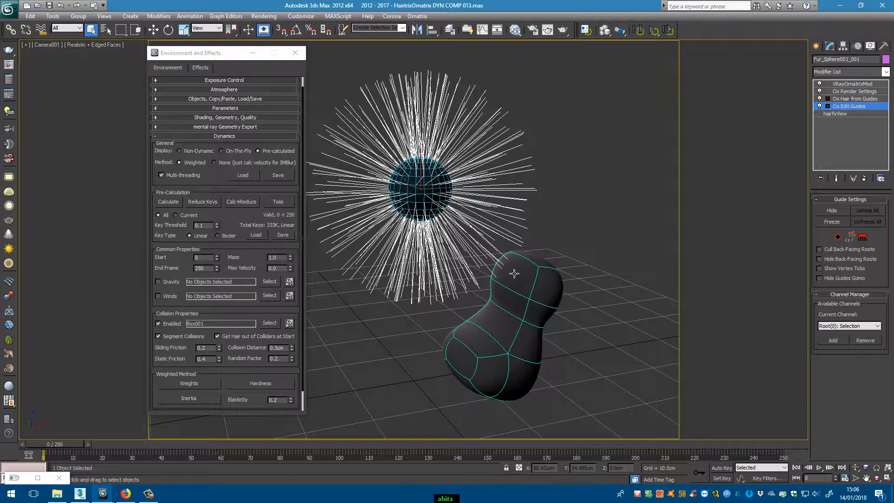
- Play the animation to check how the guides collide with the moving shape, and go to frame 93
key(slash)
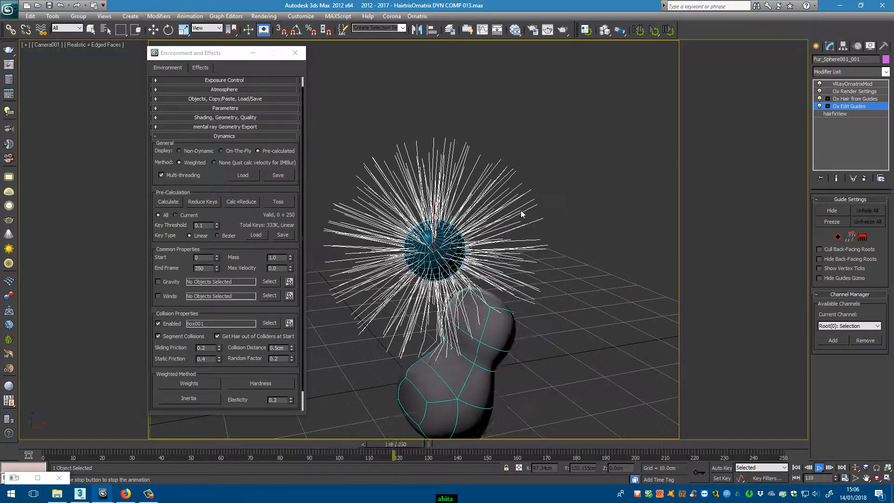
key(Escape)
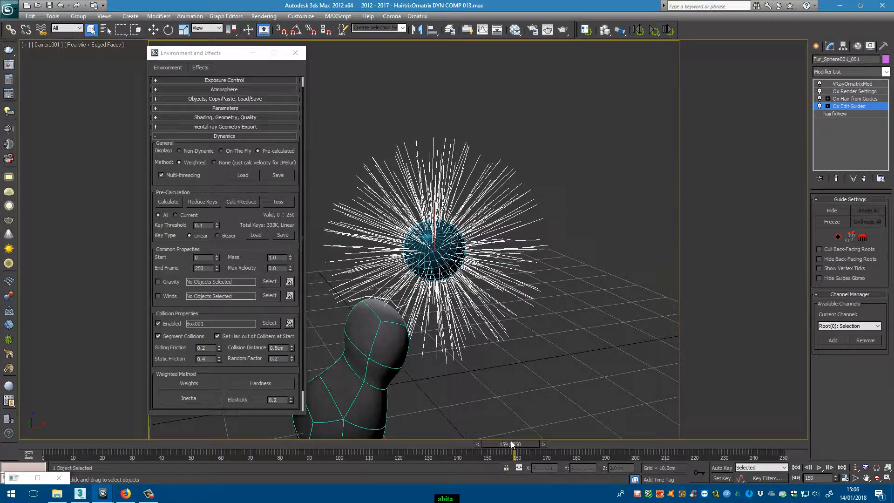
drag(515, 444, 328, 424)
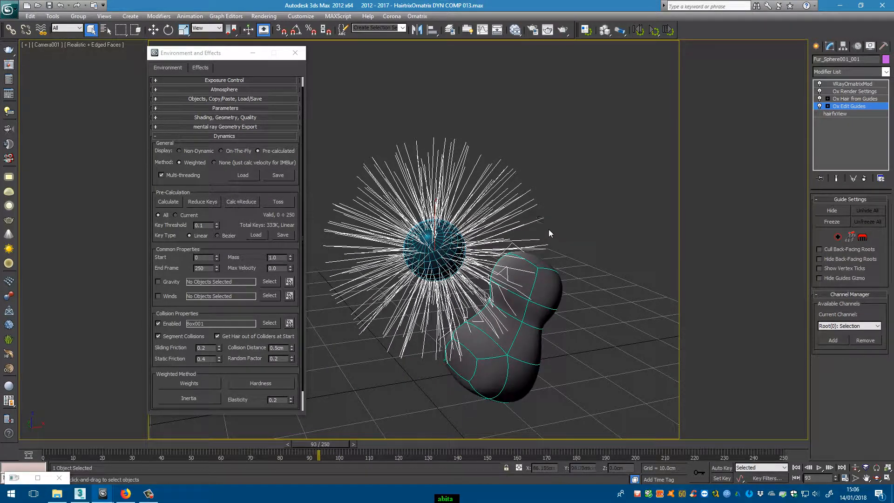
- Review the fur's Shading, Geometry, Quality settings and collapse them again
drag(284, 189, 266, 286)
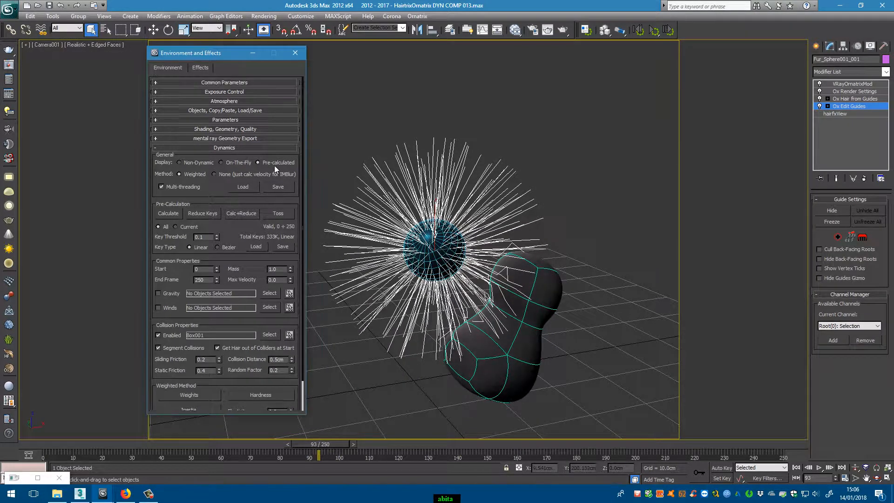
click(264, 129)
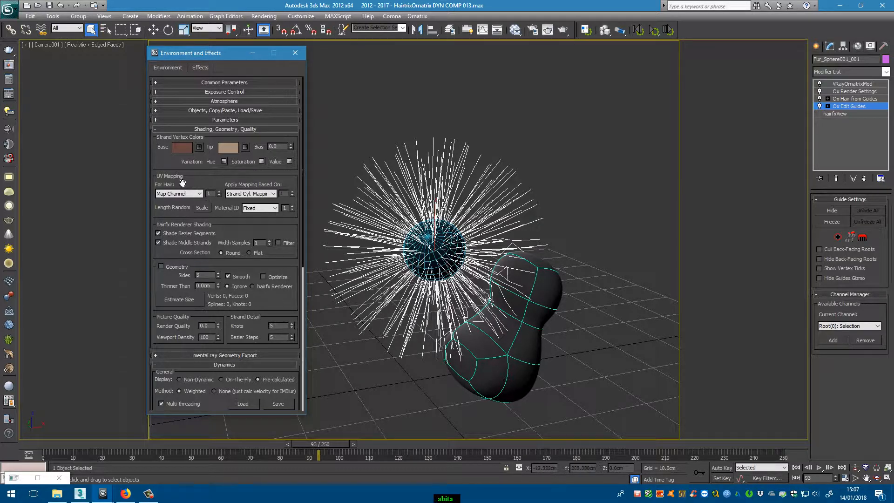
click(157, 131)
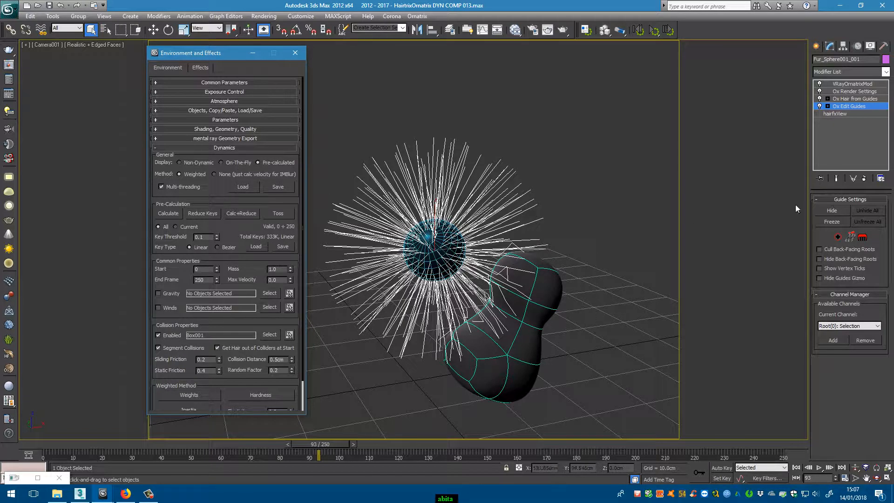
- Add the Ox Strand Detail modifier directly above Ox Edit Guides on the fur
click(886, 72)
scroll(847, 275, down, 10)
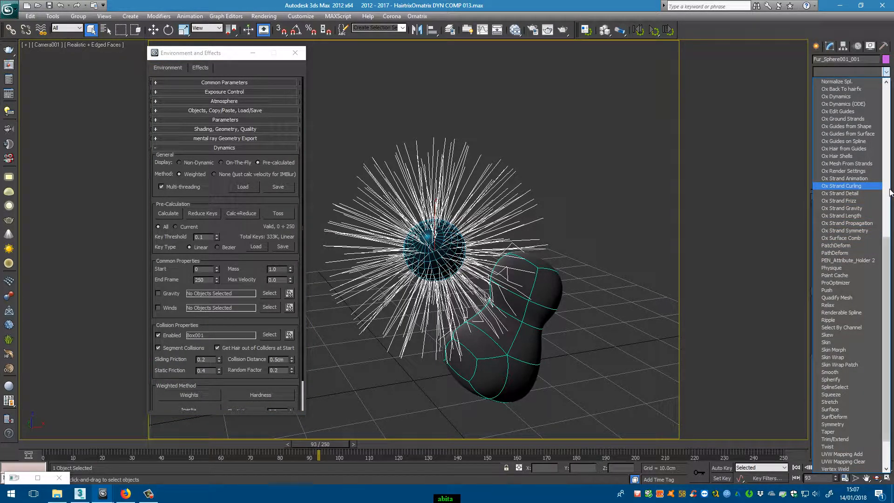
click(867, 193)
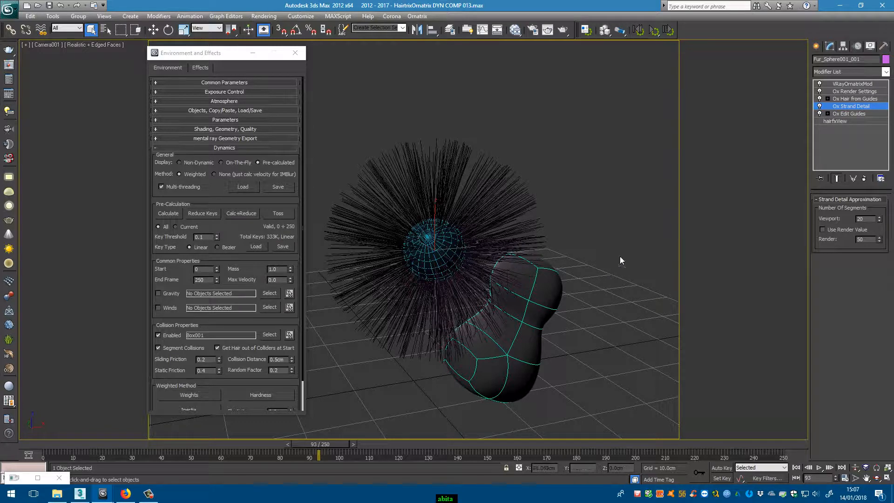
- Turn off the end result display, play the animation with only the detailed guides shown, and return to frame 0
drag(334, 444, 125, 456)
click(836, 178)
key(slash)
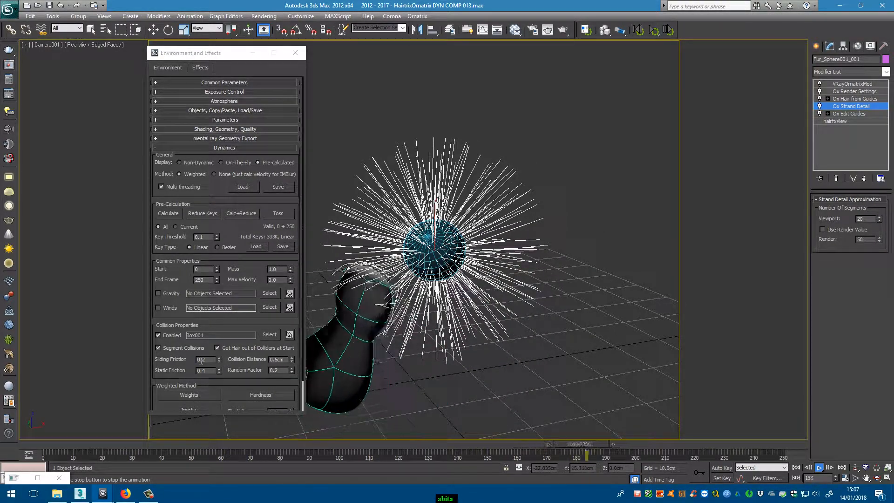
key(slash)
drag(659, 444, 36, 438)
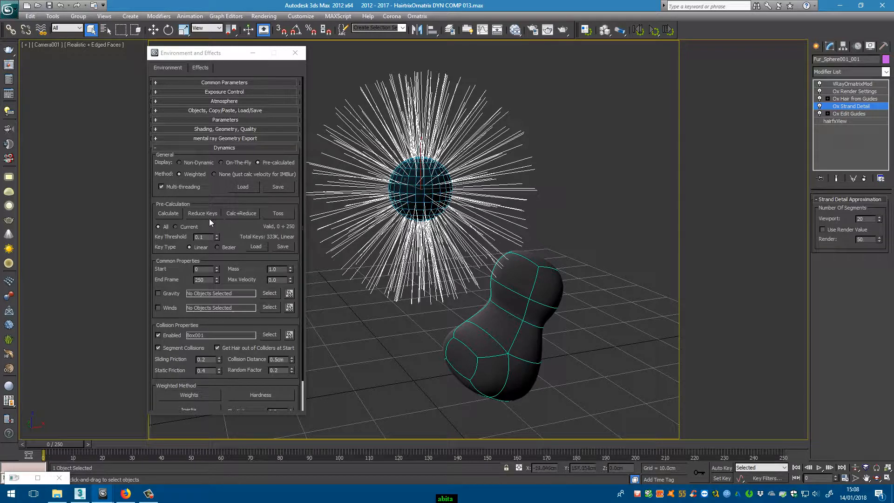
- Set the dynamics key threshold to 0.5, reduce the keys, and scrub the timeline to check the guide motion
double_click(199, 236)
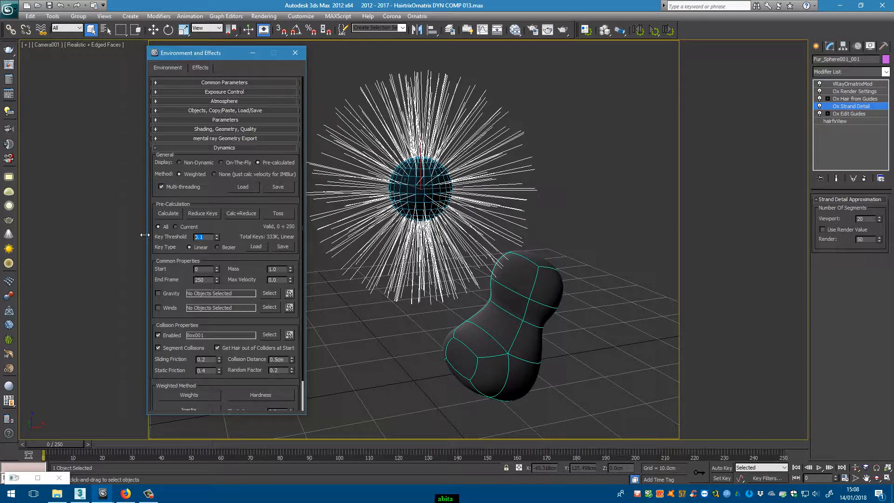
click(212, 212)
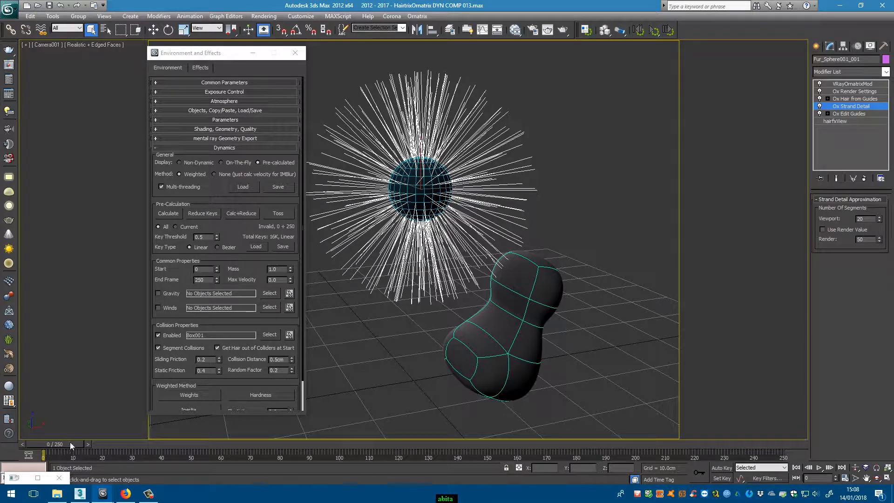
mouse_move(70, 443)
mouse_down()
mouse_move(421, 430)
mouse_move(356, 438)
mouse_move(62, 428)
mouse_up()
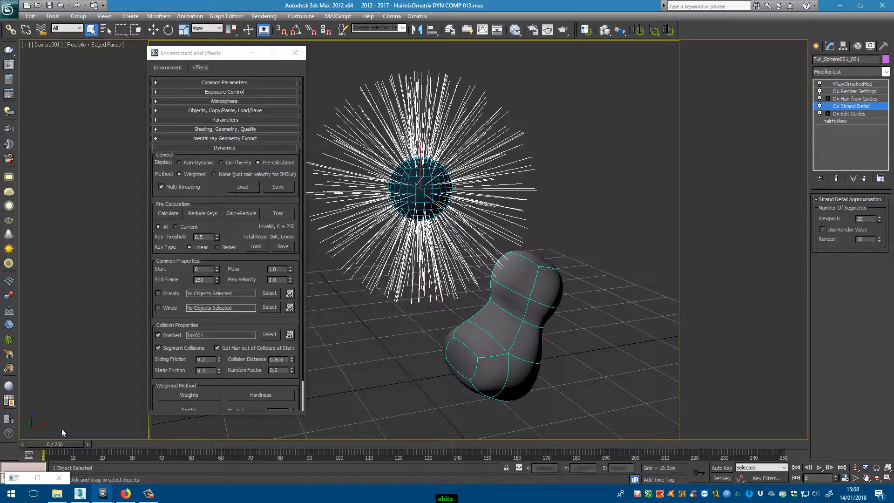
- Select the VRayOrnatrixMod modifier to display the fur's full hair
click(855, 99)
click(862, 85)
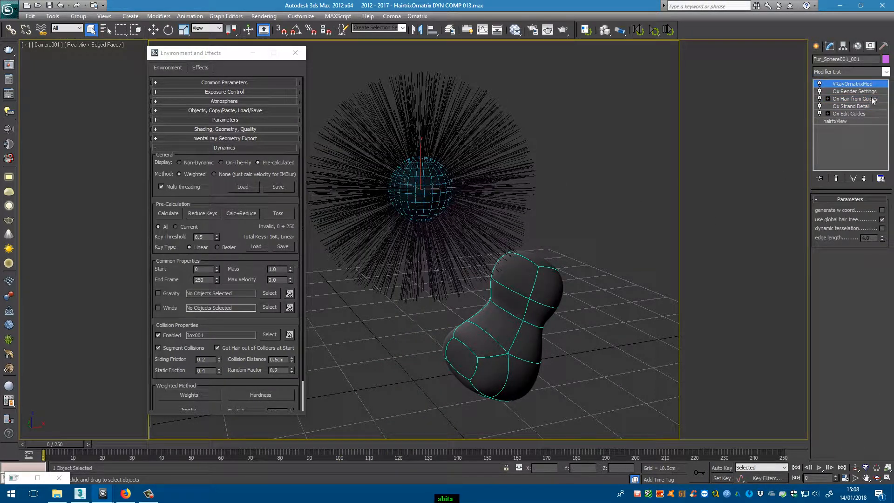
- Add the Ox Strand Curling modifier directly above Ox Hair from Guides, with phase about 2.316 and magnitude 0.38
click(872, 99)
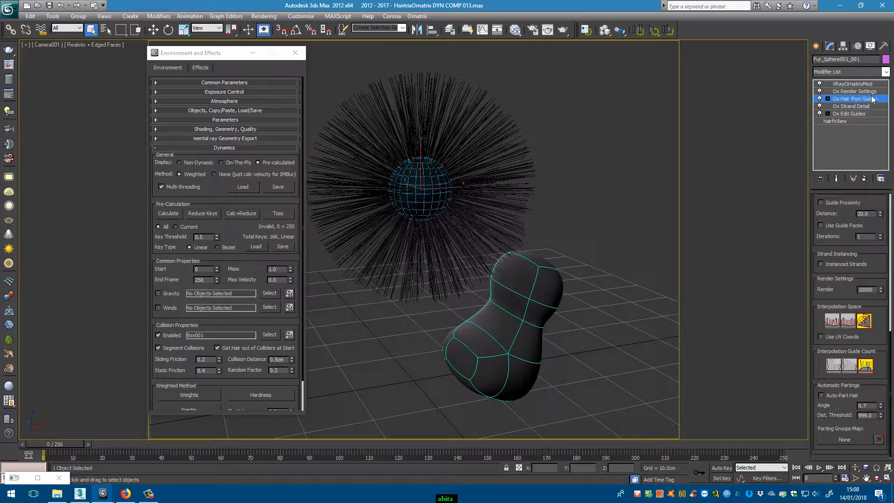
click(886, 71)
scroll(852, 233, down, 5)
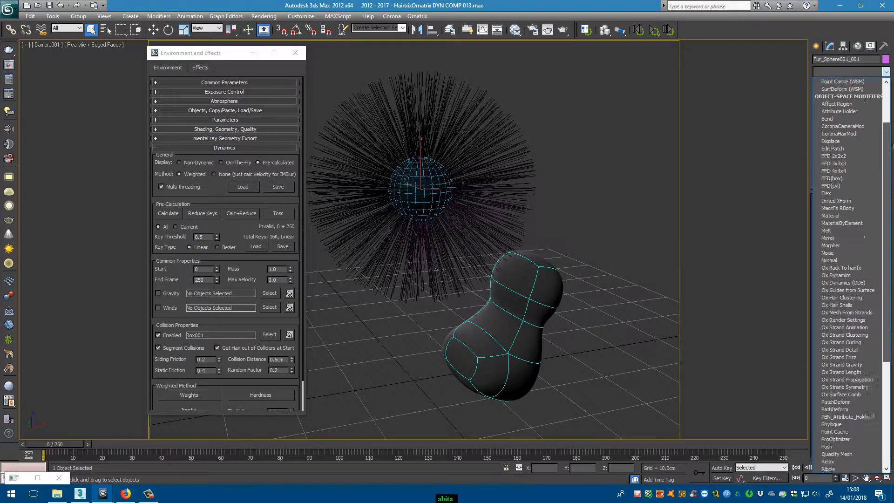
scroll(852, 274, down, 1)
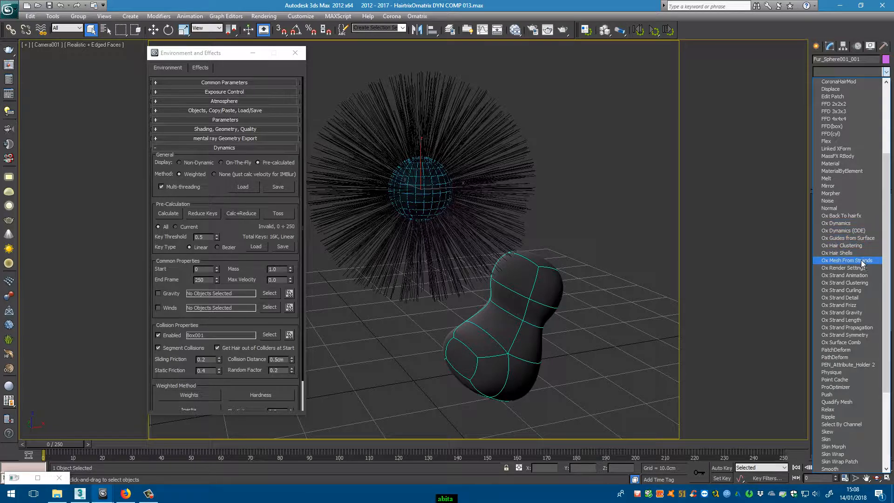
click(844, 290)
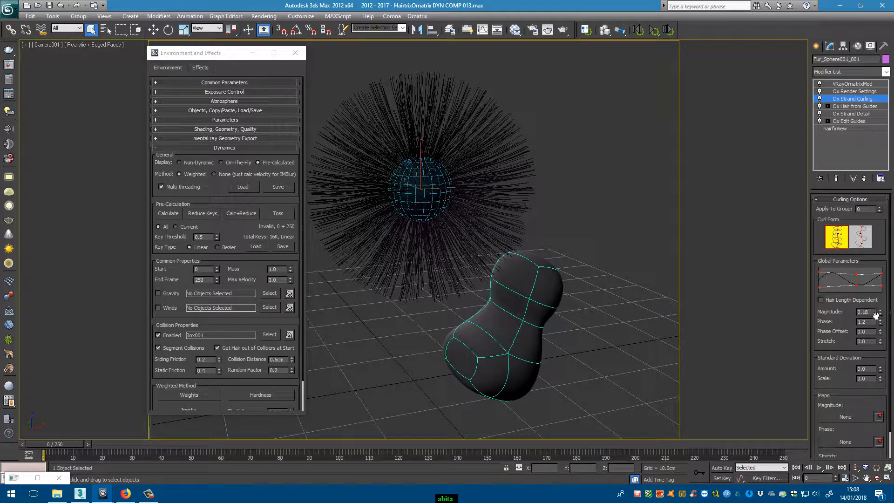
drag(880, 322, 883, 277)
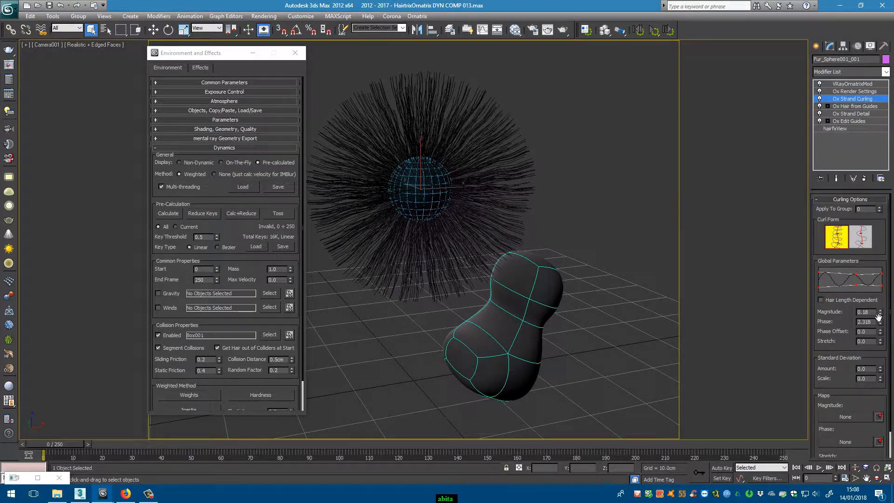
drag(881, 312, 883, 302)
- Add the Ox Strand Length modifier directly above Ox Strand Curling and set its length randomization to 0.25
click(886, 72)
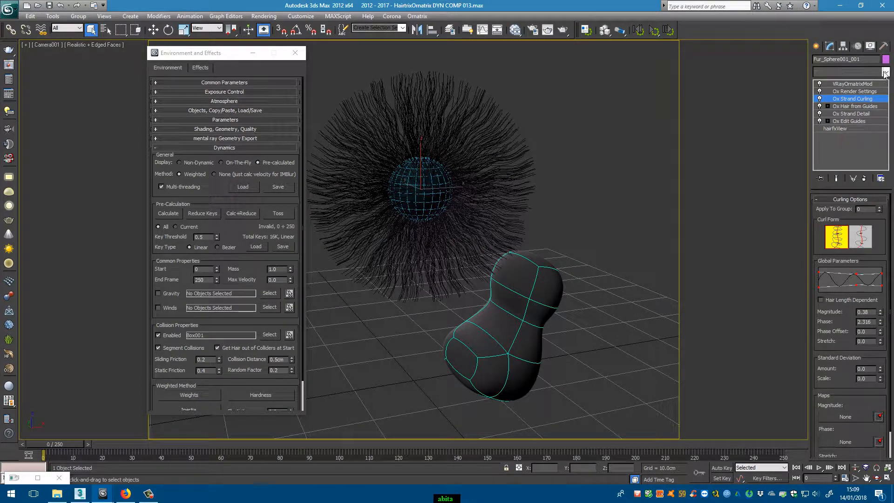
scroll(889, 218, down, 10)
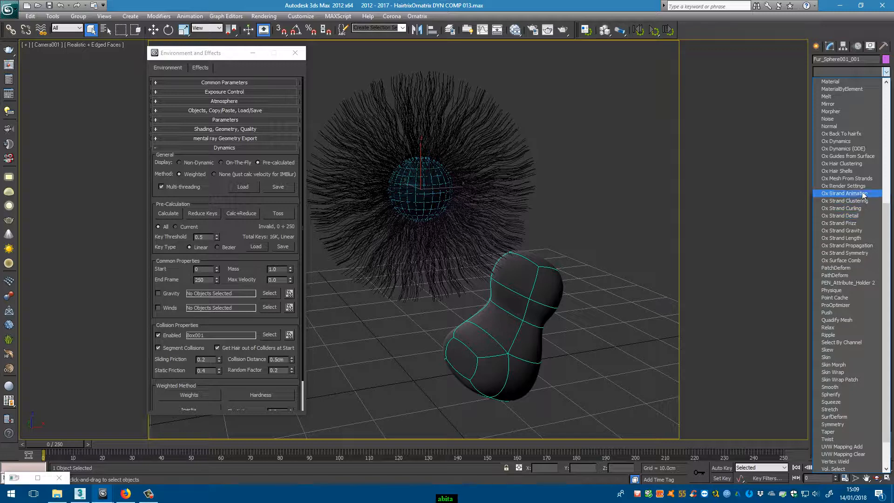
click(856, 238)
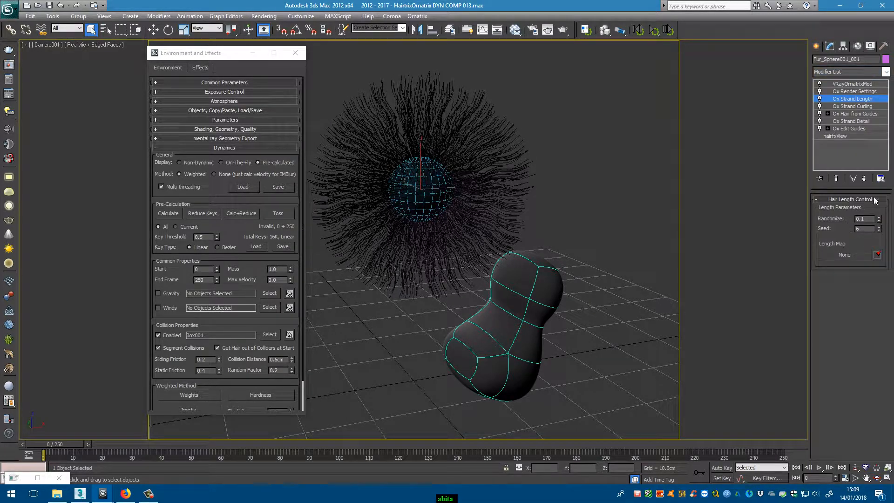
drag(879, 220, 882, 209)
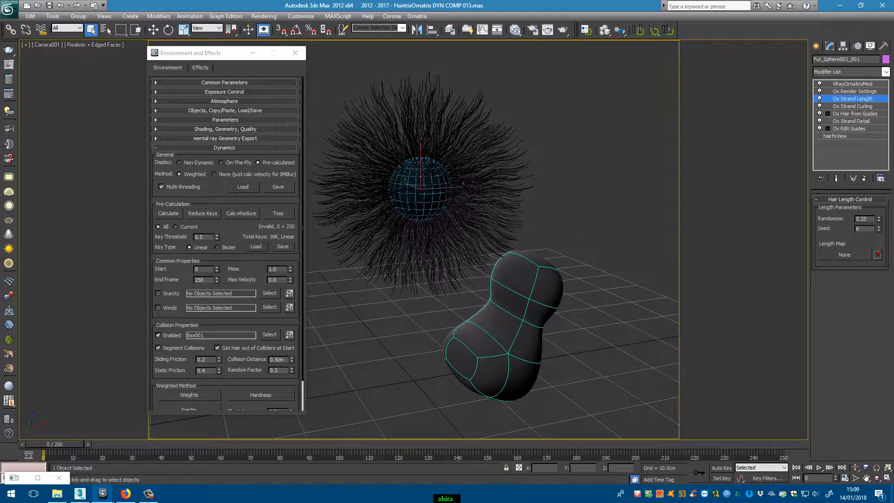
- Render the camera view in the V-Ray frame buffer with the fur's VRayOrnatrixMod modifier selected
drag(893, 131, 577, 117)
click(657, 131)
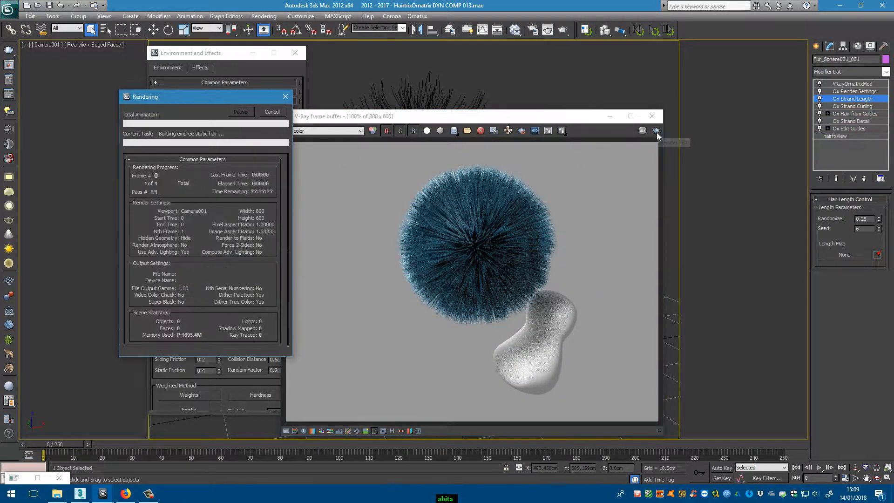
click(643, 130)
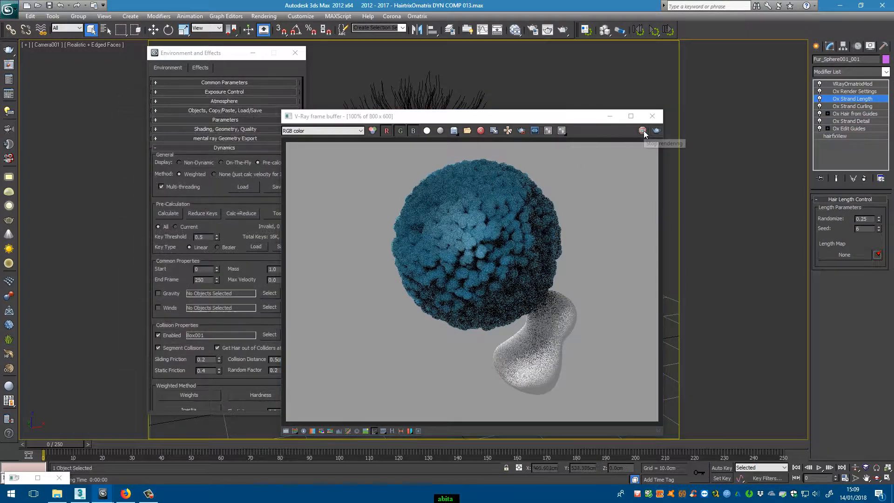
click(845, 84)
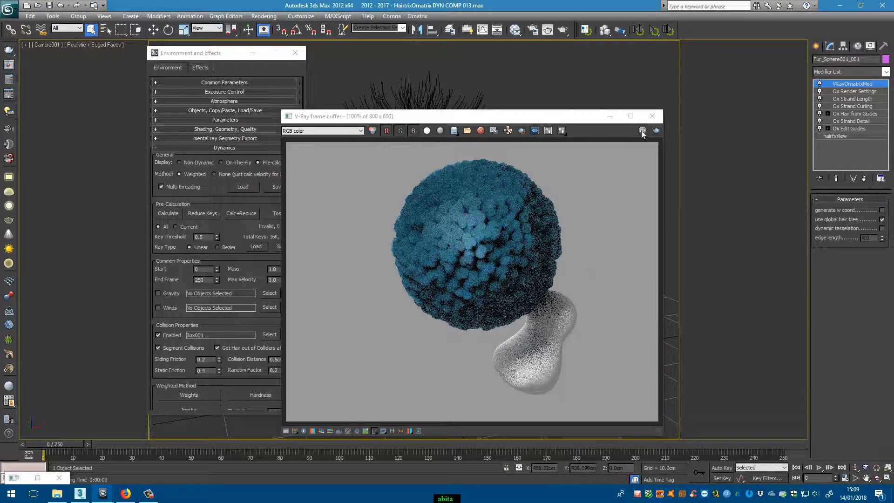
click(656, 131)
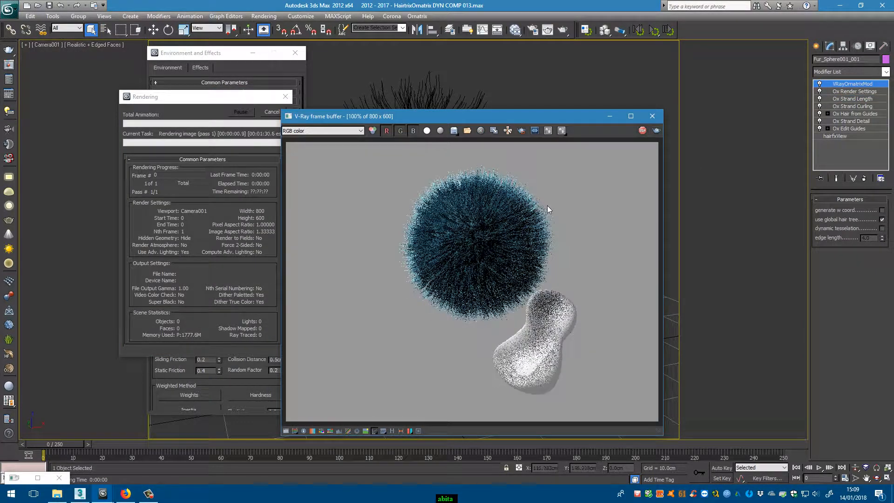
- Examine the rendered fur strands up close at 200%, cancel the render and close the V-Ray frame buffer
drag(578, 111, 649, 73)
scroll(550, 230, up, 1)
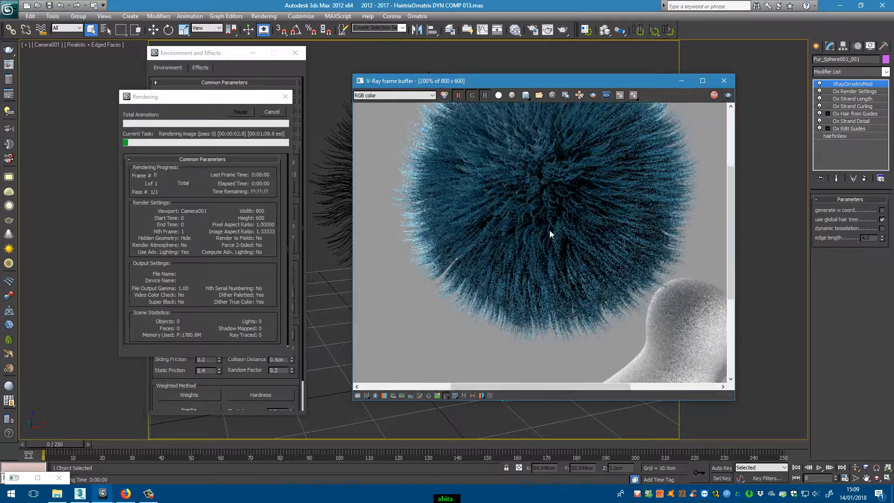
scroll(549, 230, up, 1)
scroll(551, 228, down, 1)
middle_drag(551, 227, 551, 259)
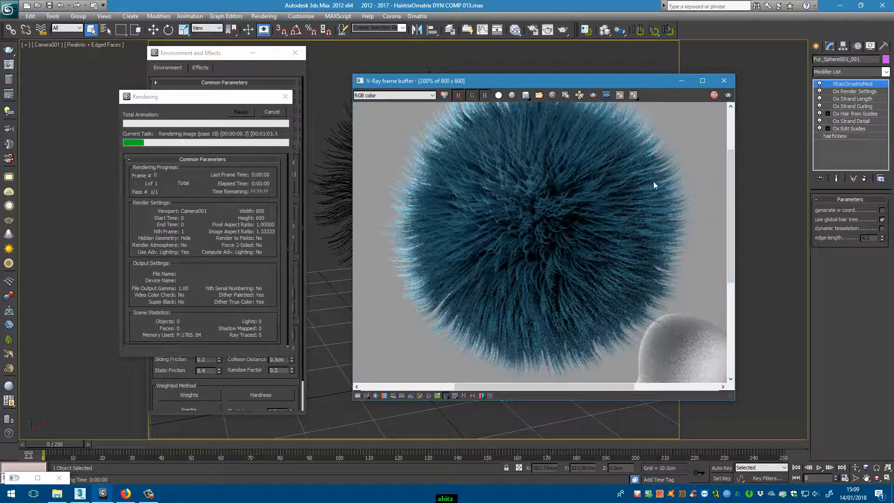
double_click(587, 289)
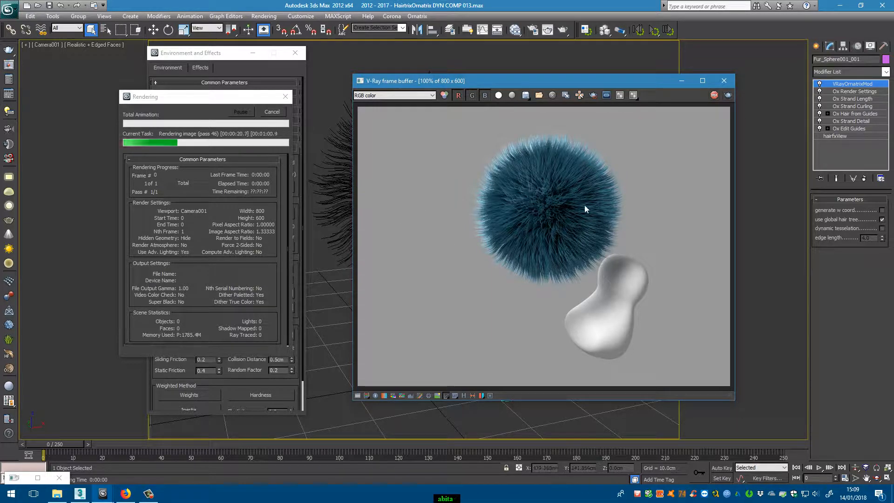
click(271, 113)
click(726, 82)
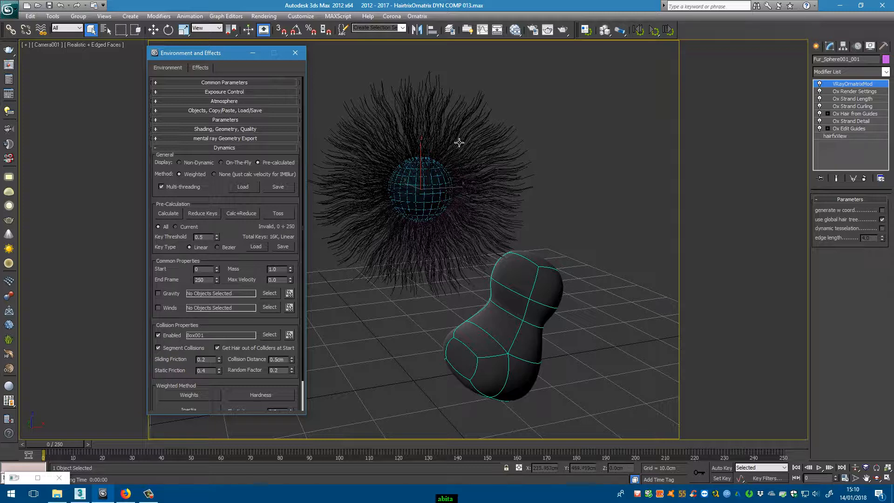
- Deselect the fur and scrub the timeline to check the curled hair's motion, returning to frame 0
click(612, 251)
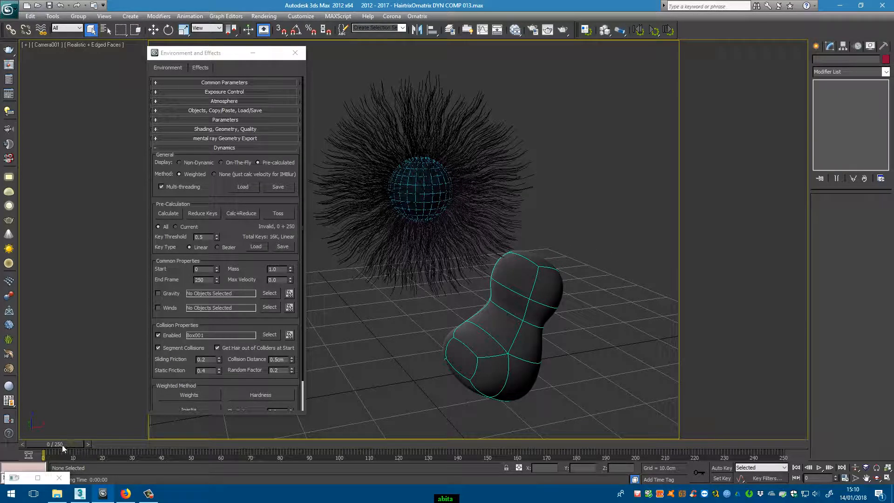
drag(62, 445, 43, 444)
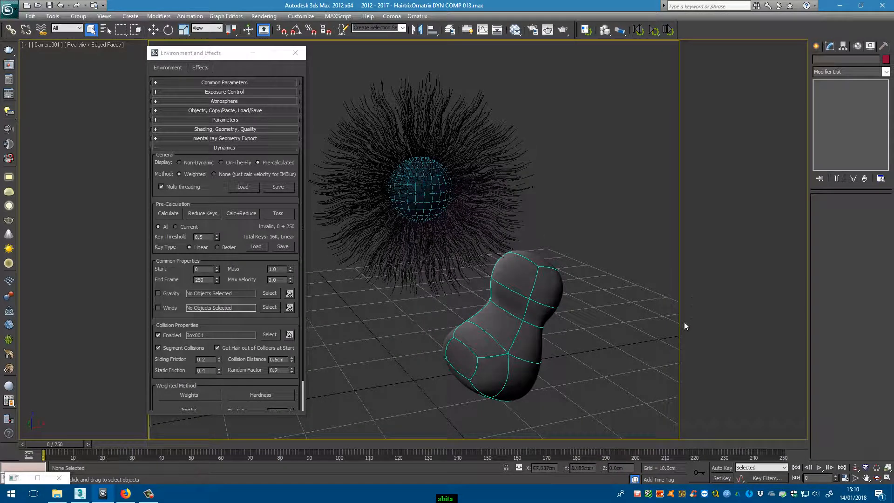